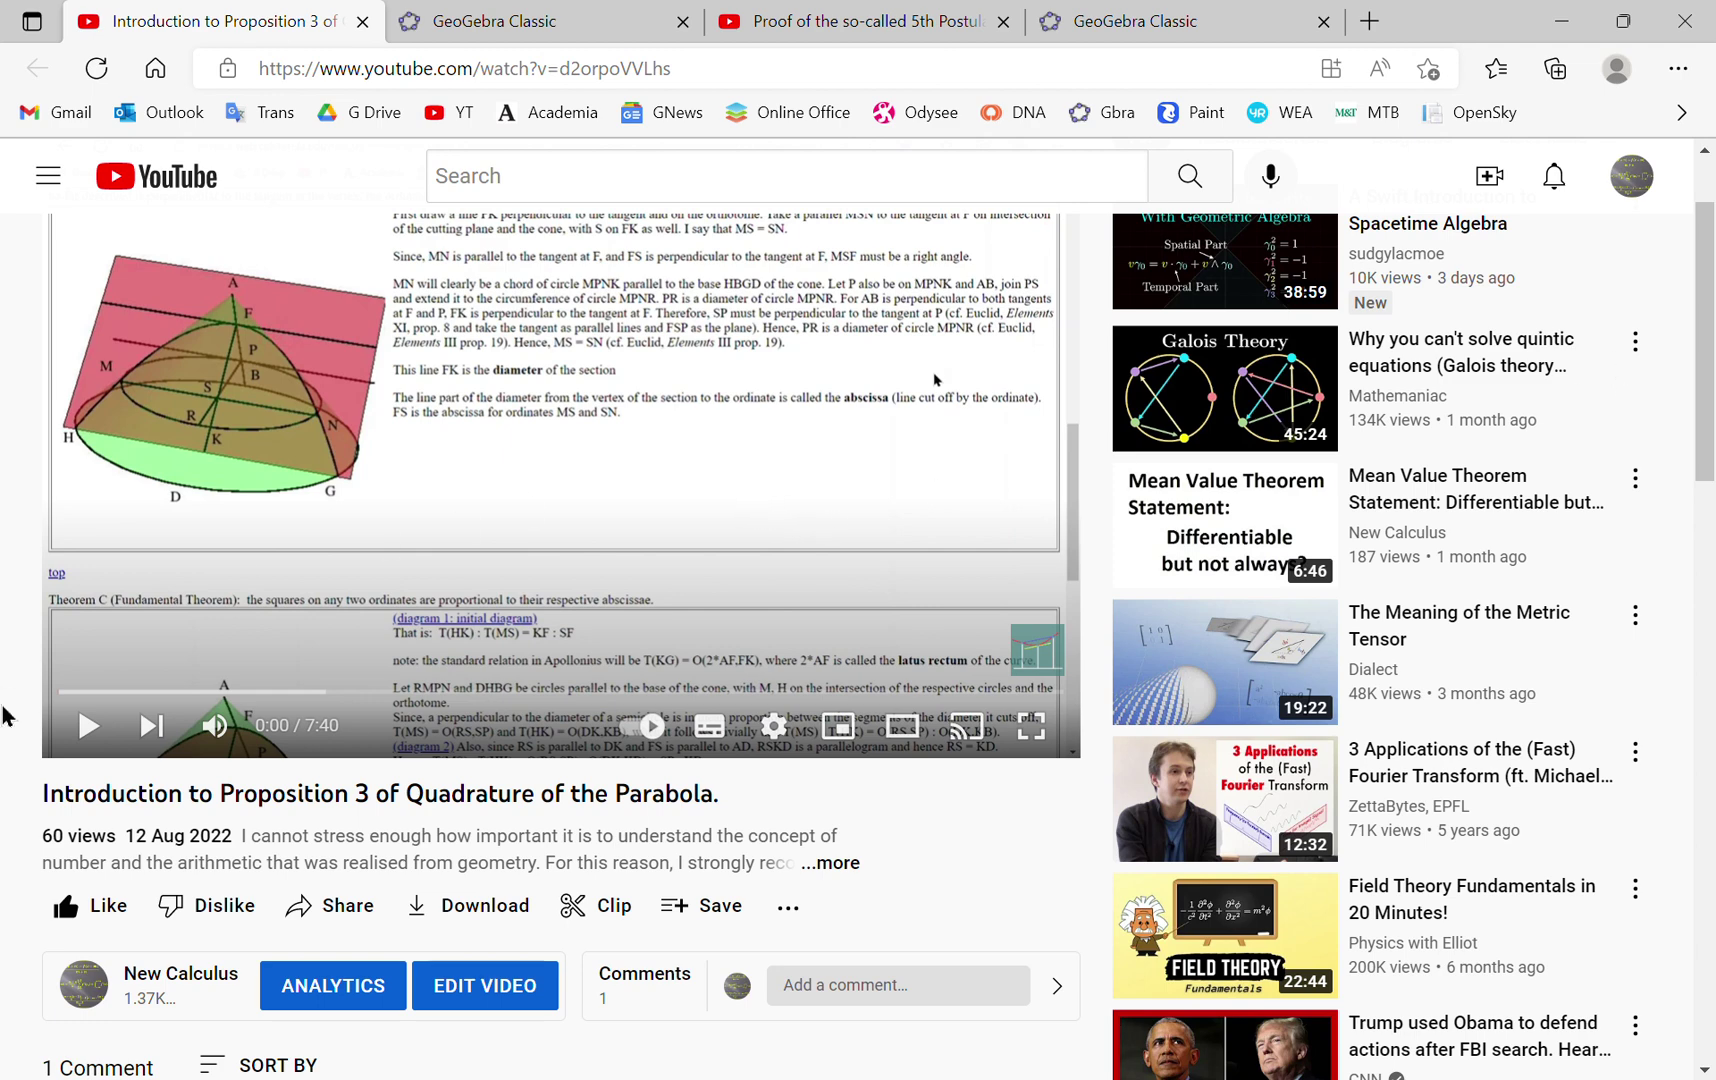
# Step: Scroll the Proposition 3 video page to the comment thread on cross-ratios and cointerior angles
pyautogui.scroll(-10, 536, 1030)
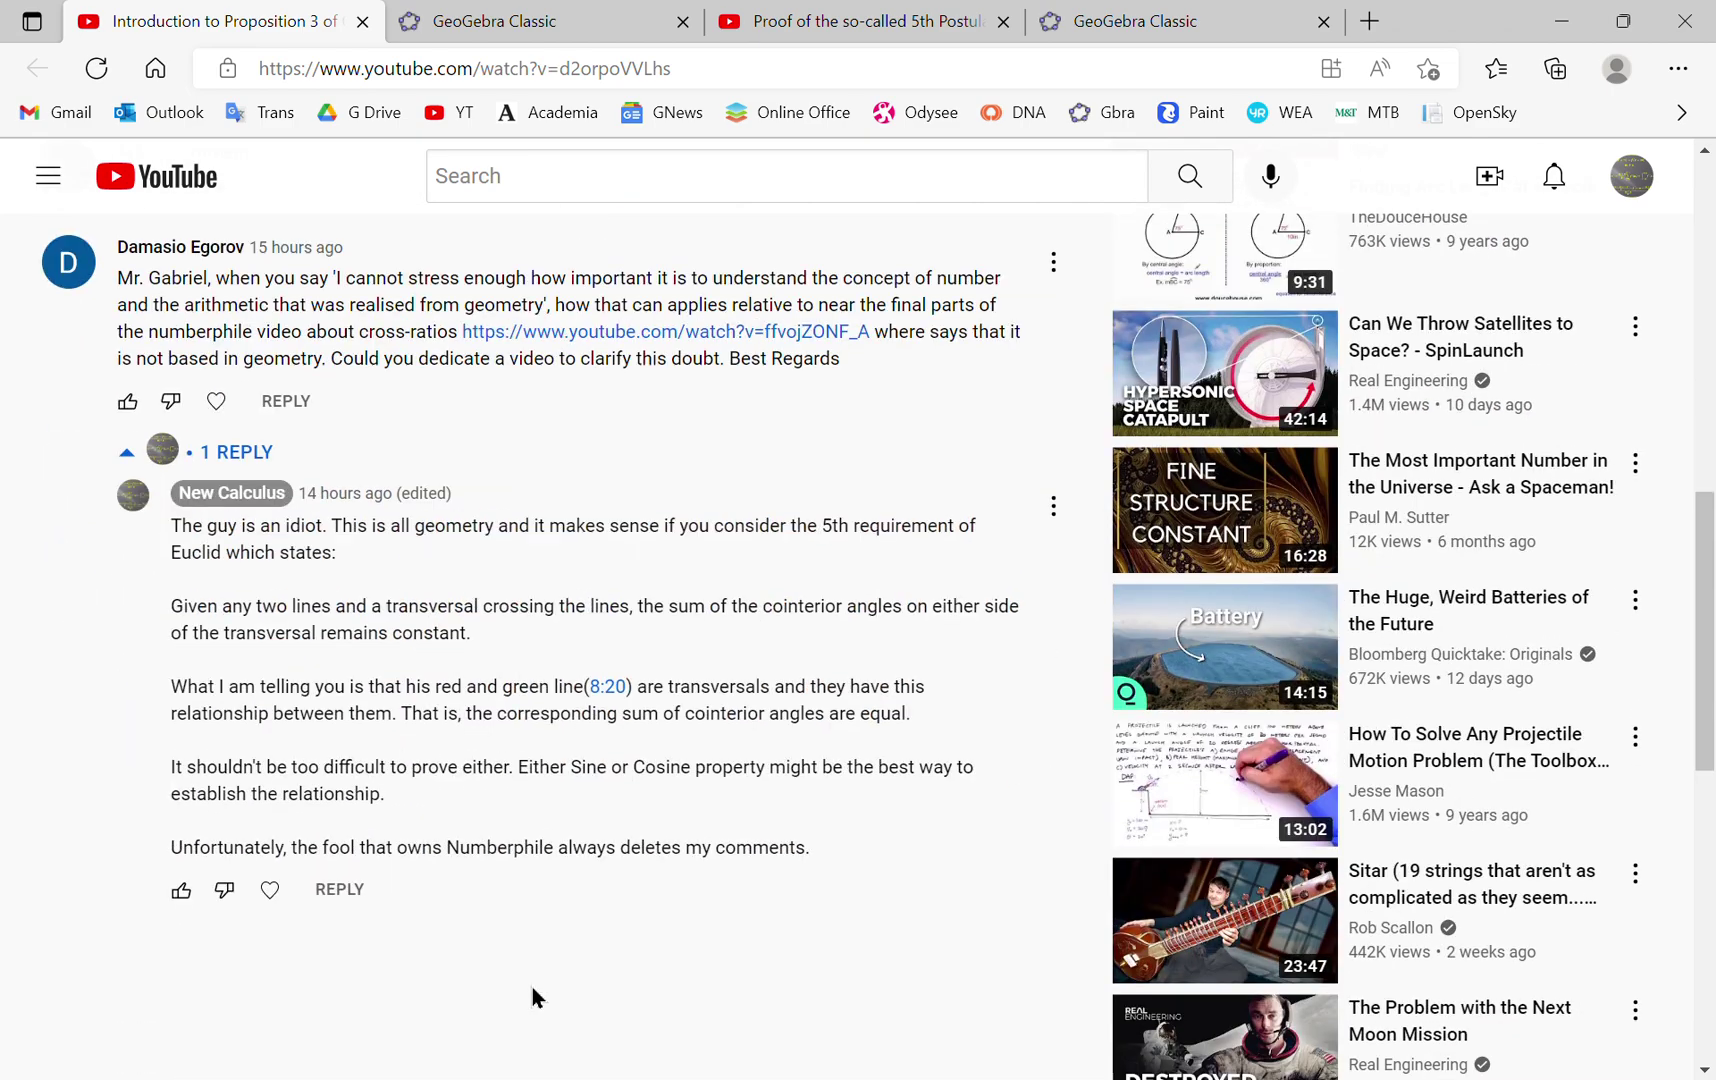
pyautogui.scroll(1, 532, 987)
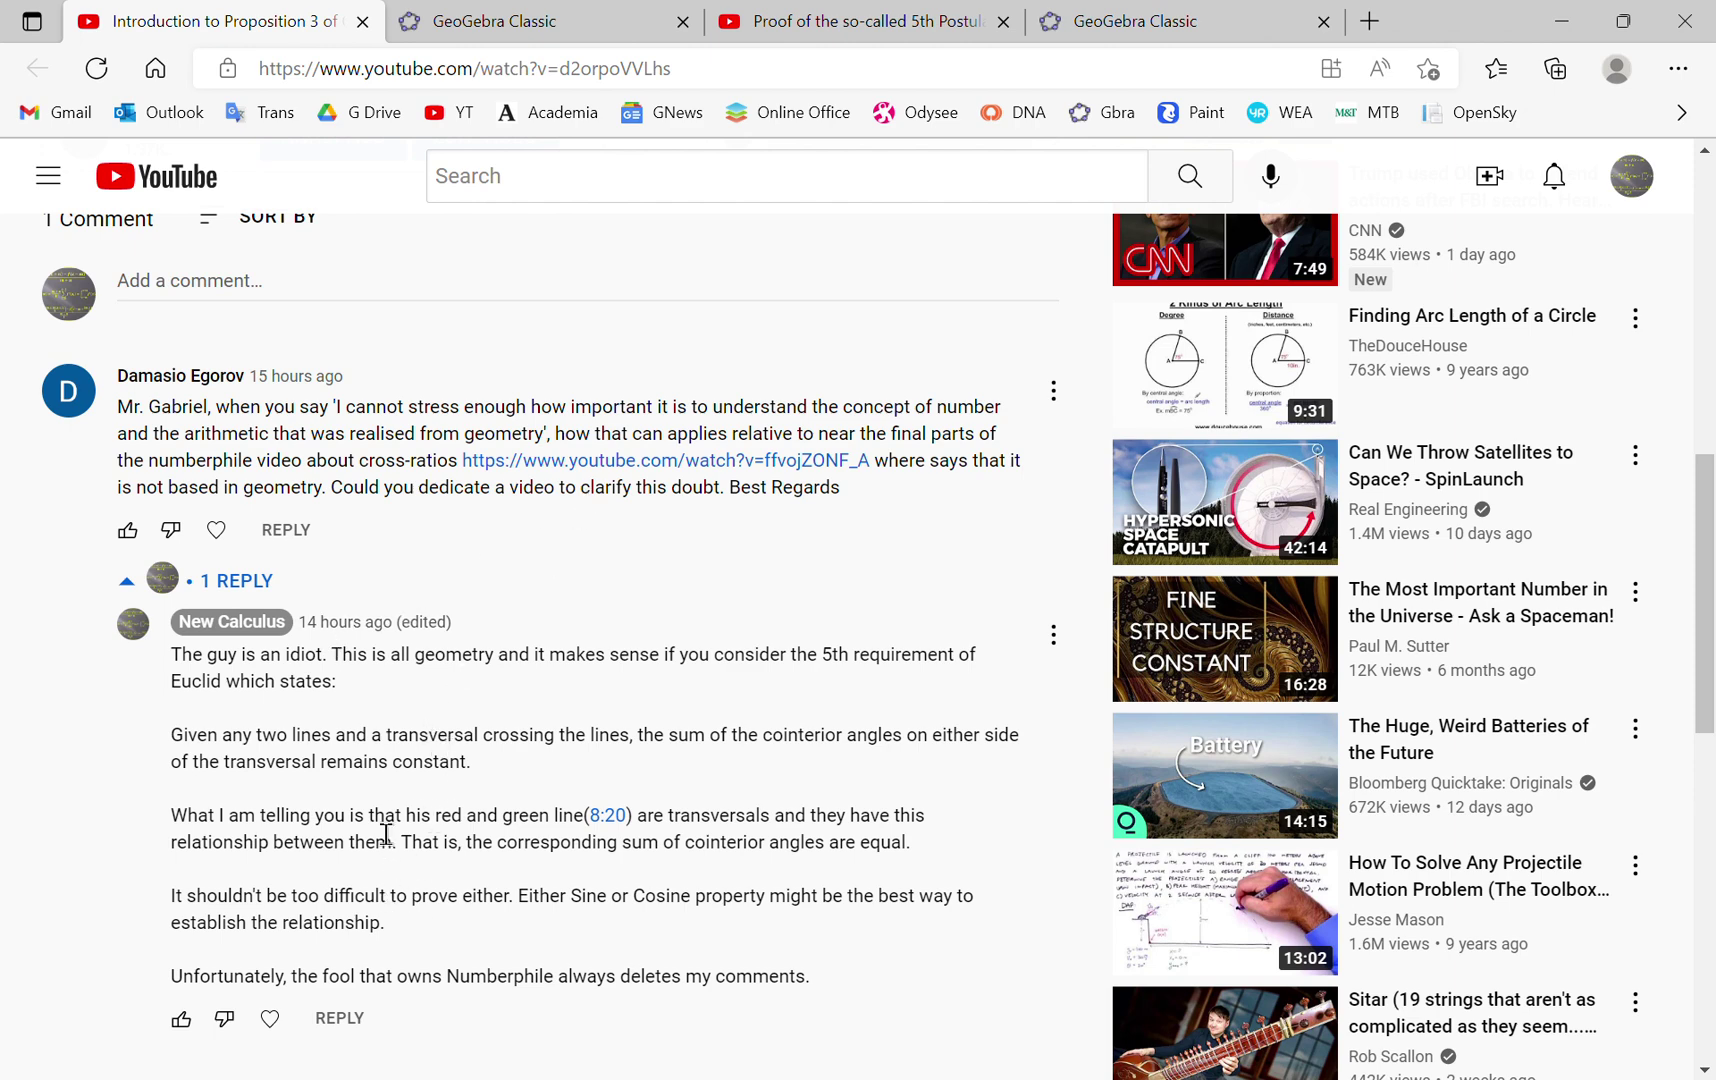
# Step: Switch to the GeoGebra cross-ratio construction, where both ratios equal 1.33
pyautogui.scroll(-1, 288, 755)
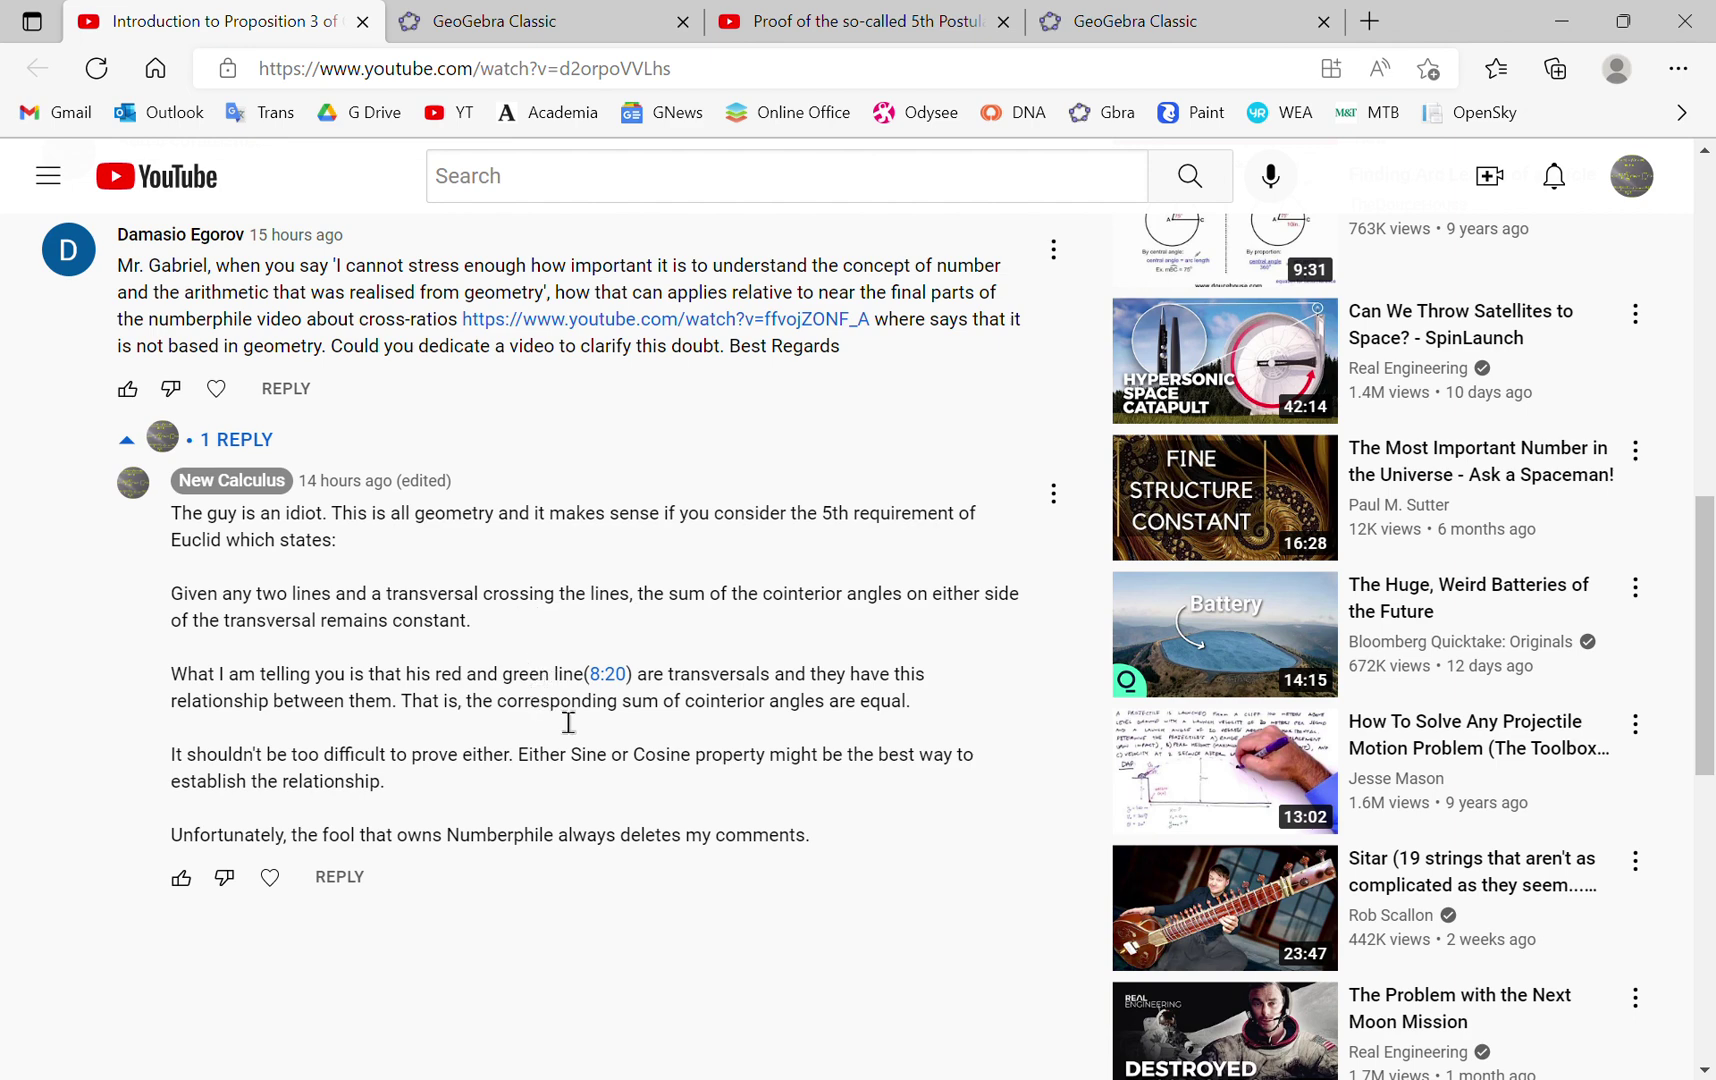
pyautogui.click(500, 16)
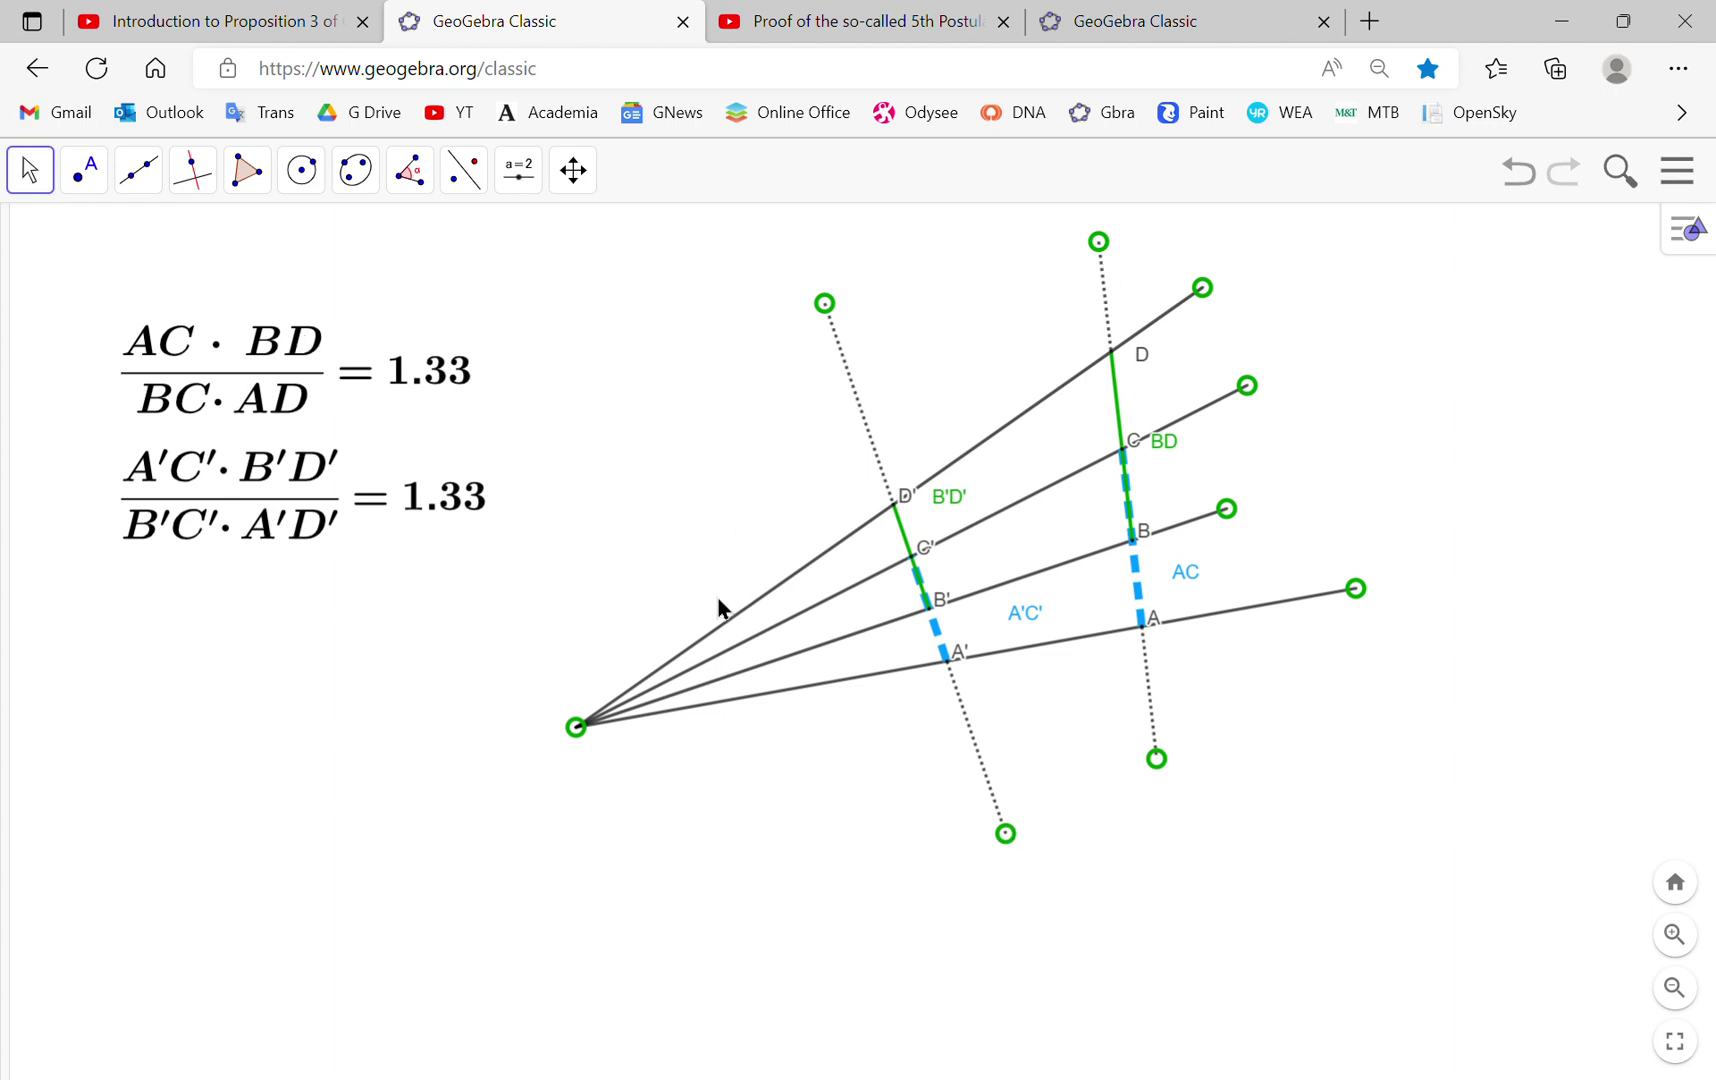
# Step: Bring up the 'Proof of the so-called 5th Postulate' video, paused at 5:38
pyautogui.click(866, 12)
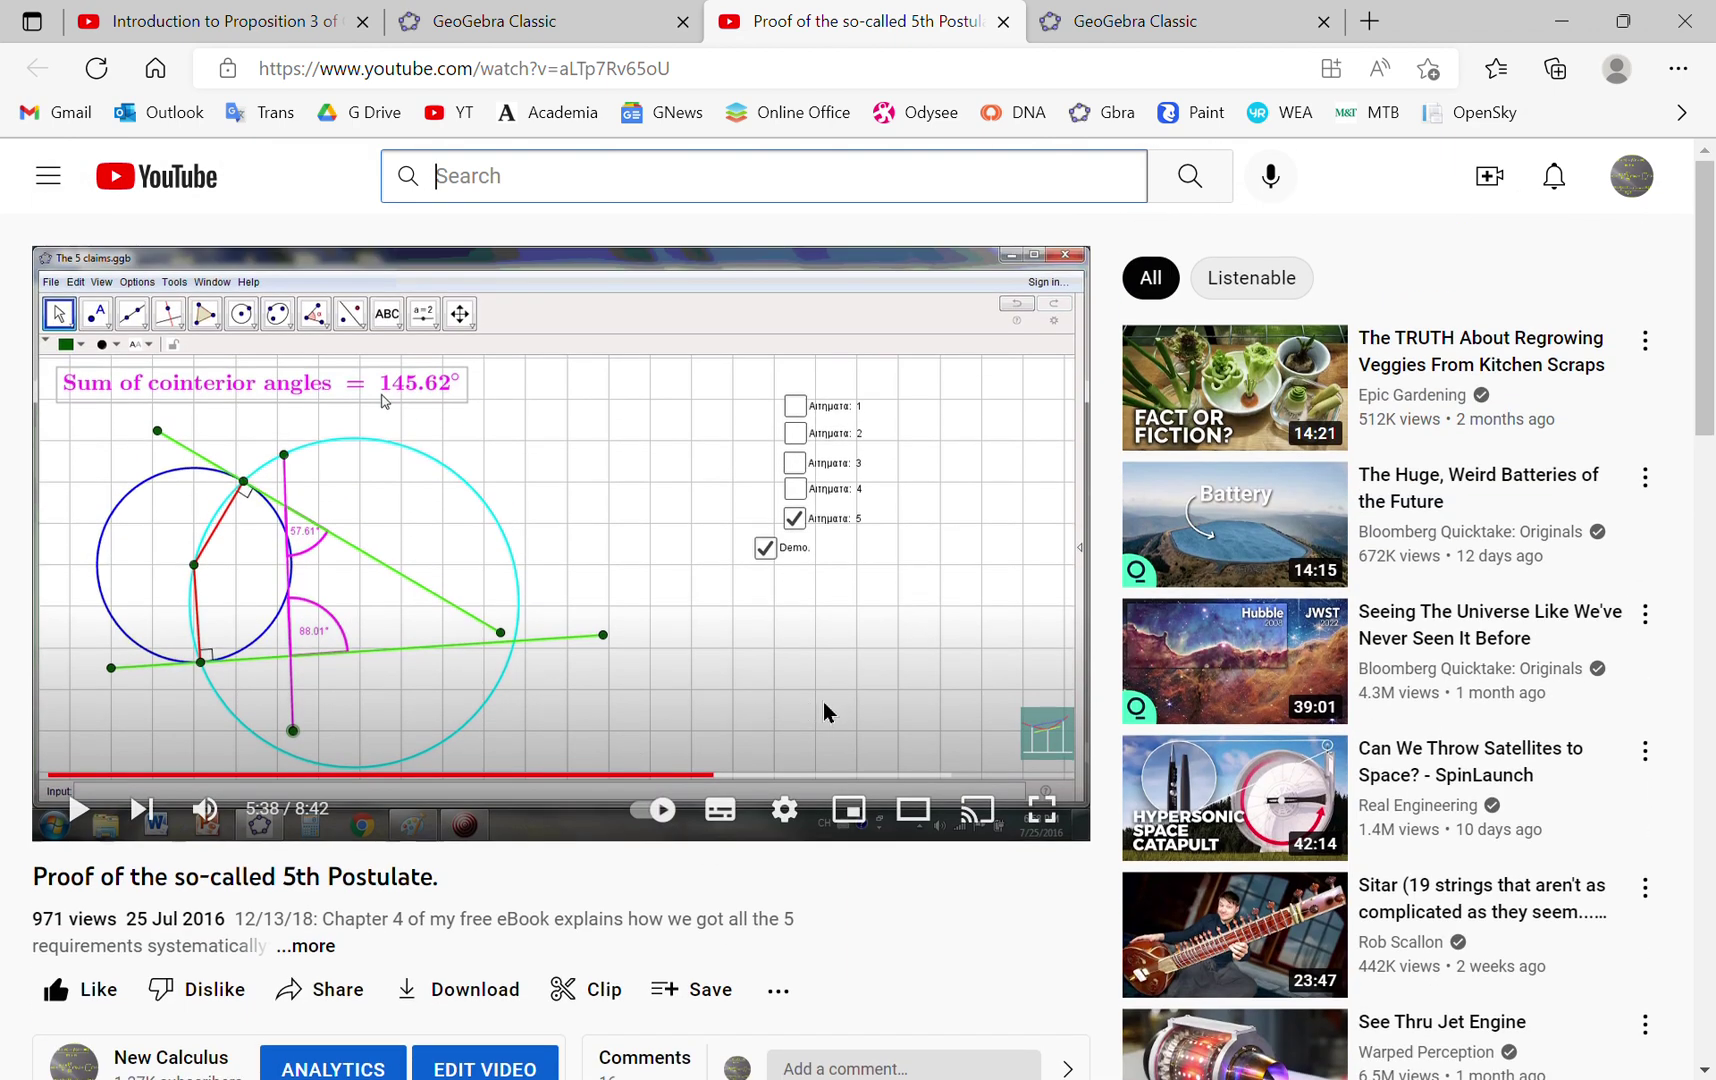
# Step: Scroll the paused 5th Postulate video page briefly, keeping its 145.62° demo in view
pyautogui.scroll(-1, 457, 858)
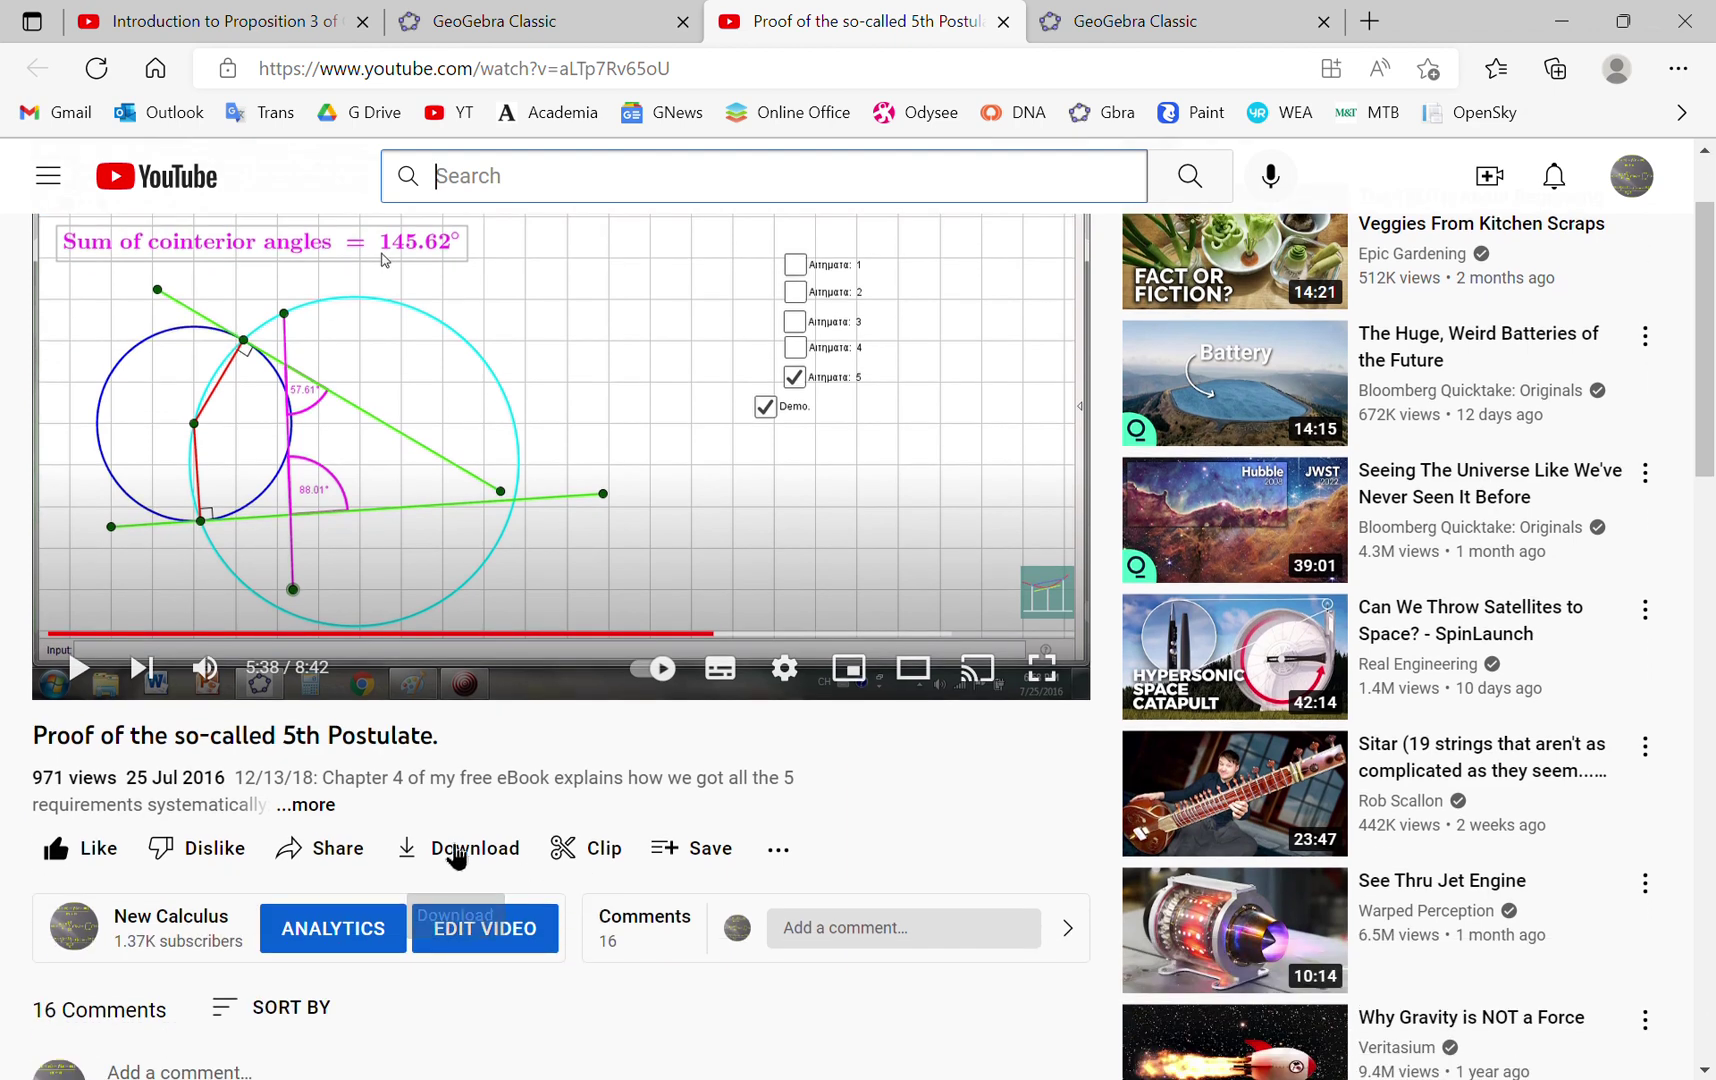
pyautogui.scroll(1, 457, 858)
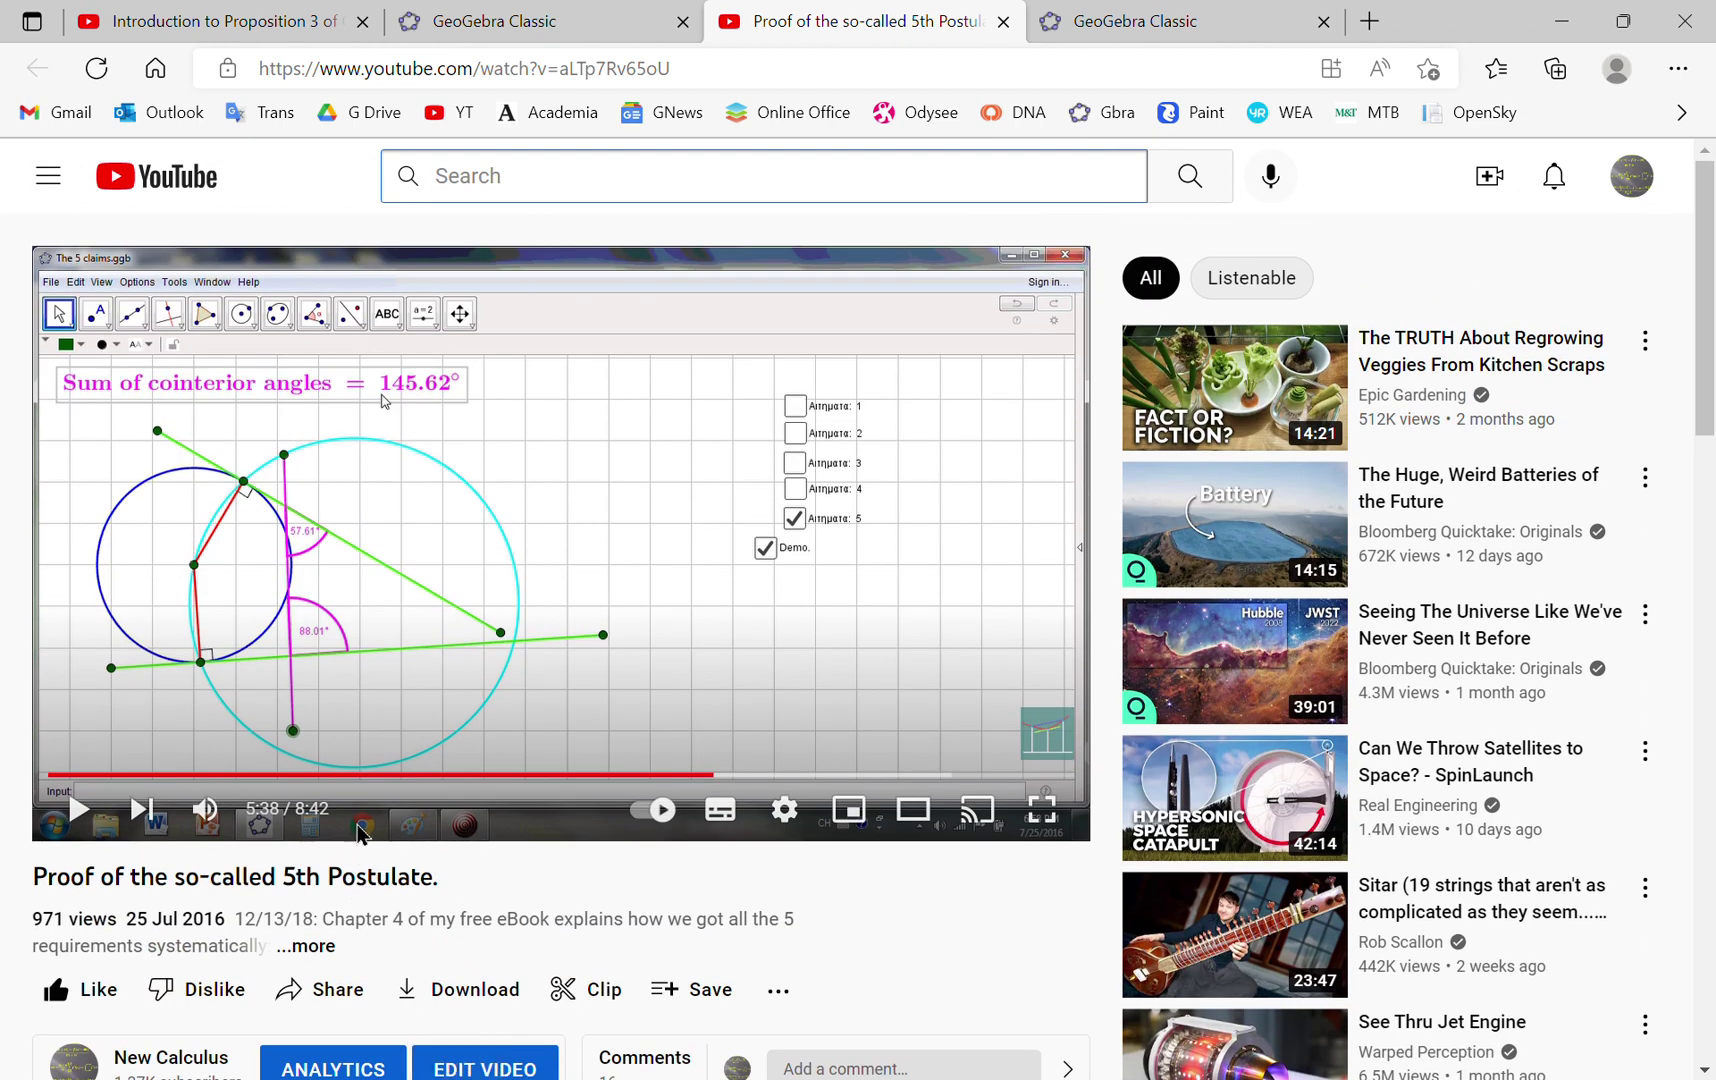
# Step: In the cointerior-angles applet, swing the magenta transversal's ends and lengthen the lower green line
pyautogui.click(1195, 18)
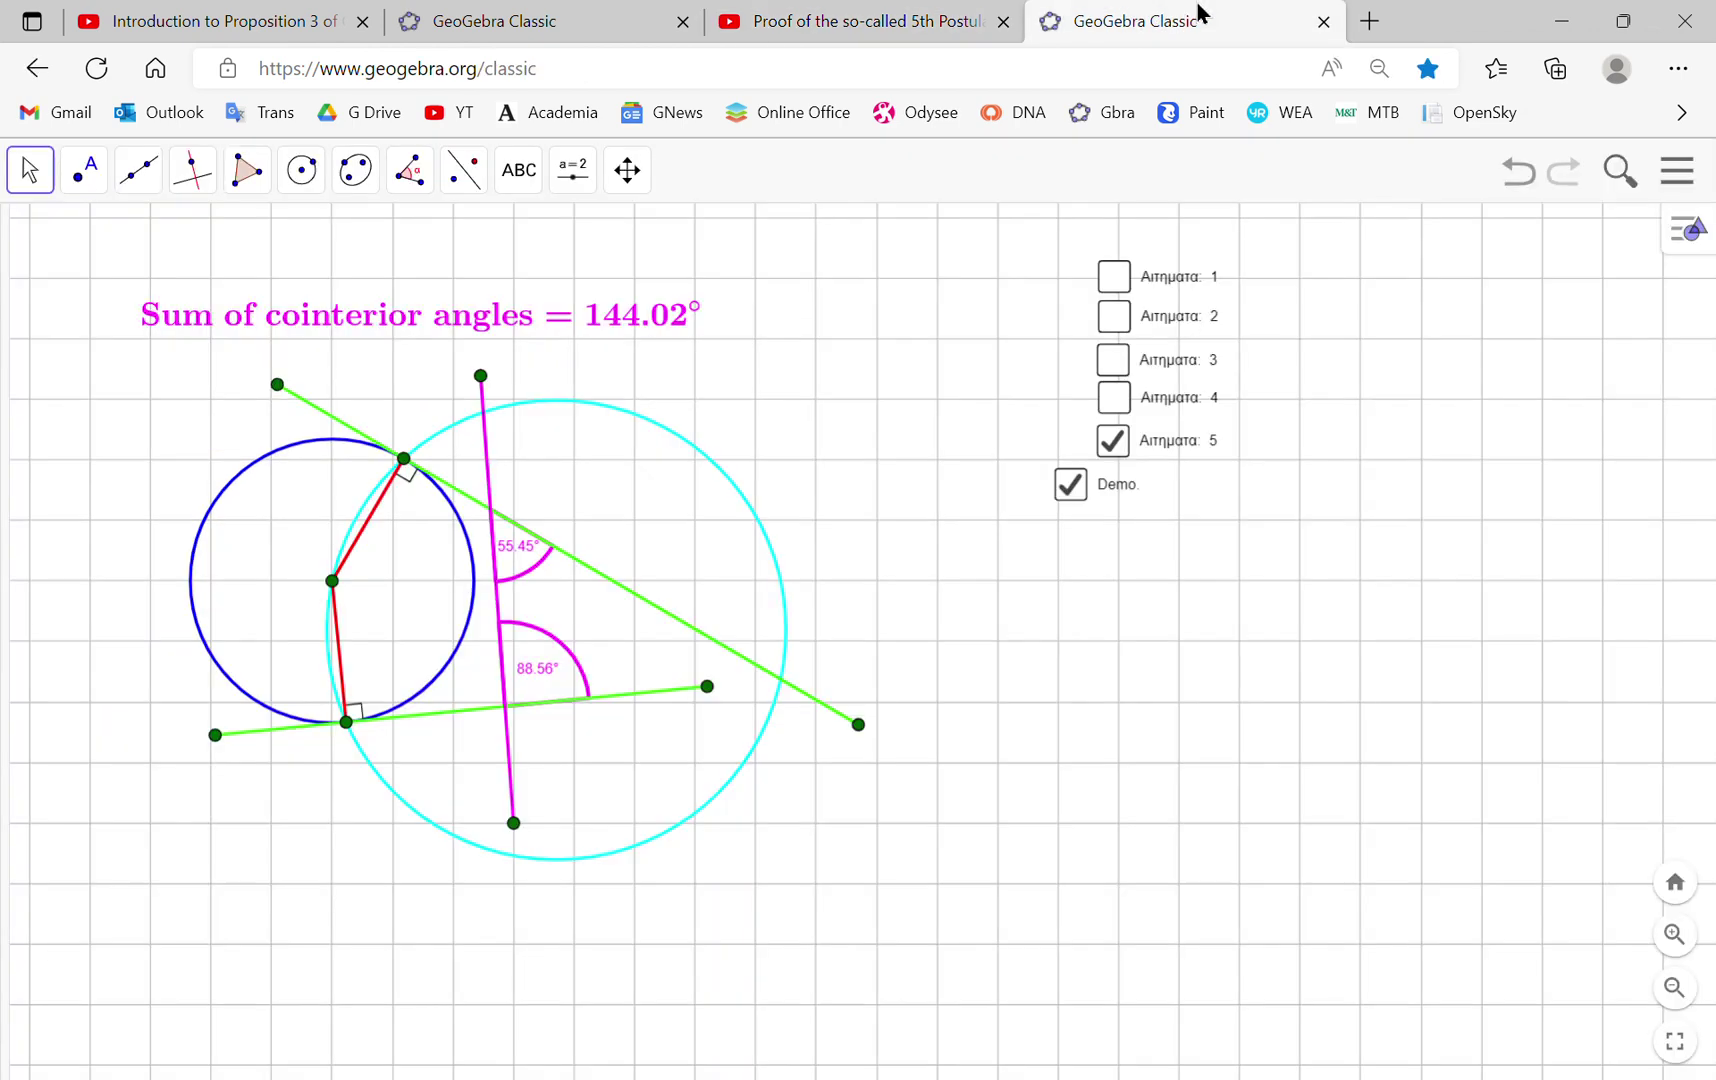
pyautogui.moveTo(514, 822); pyautogui.dragTo(383, 899)
pyautogui.moveTo(481, 376); pyautogui.dragTo(689, 477)
pyautogui.moveTo(712, 692); pyautogui.dragTo(1008, 660)
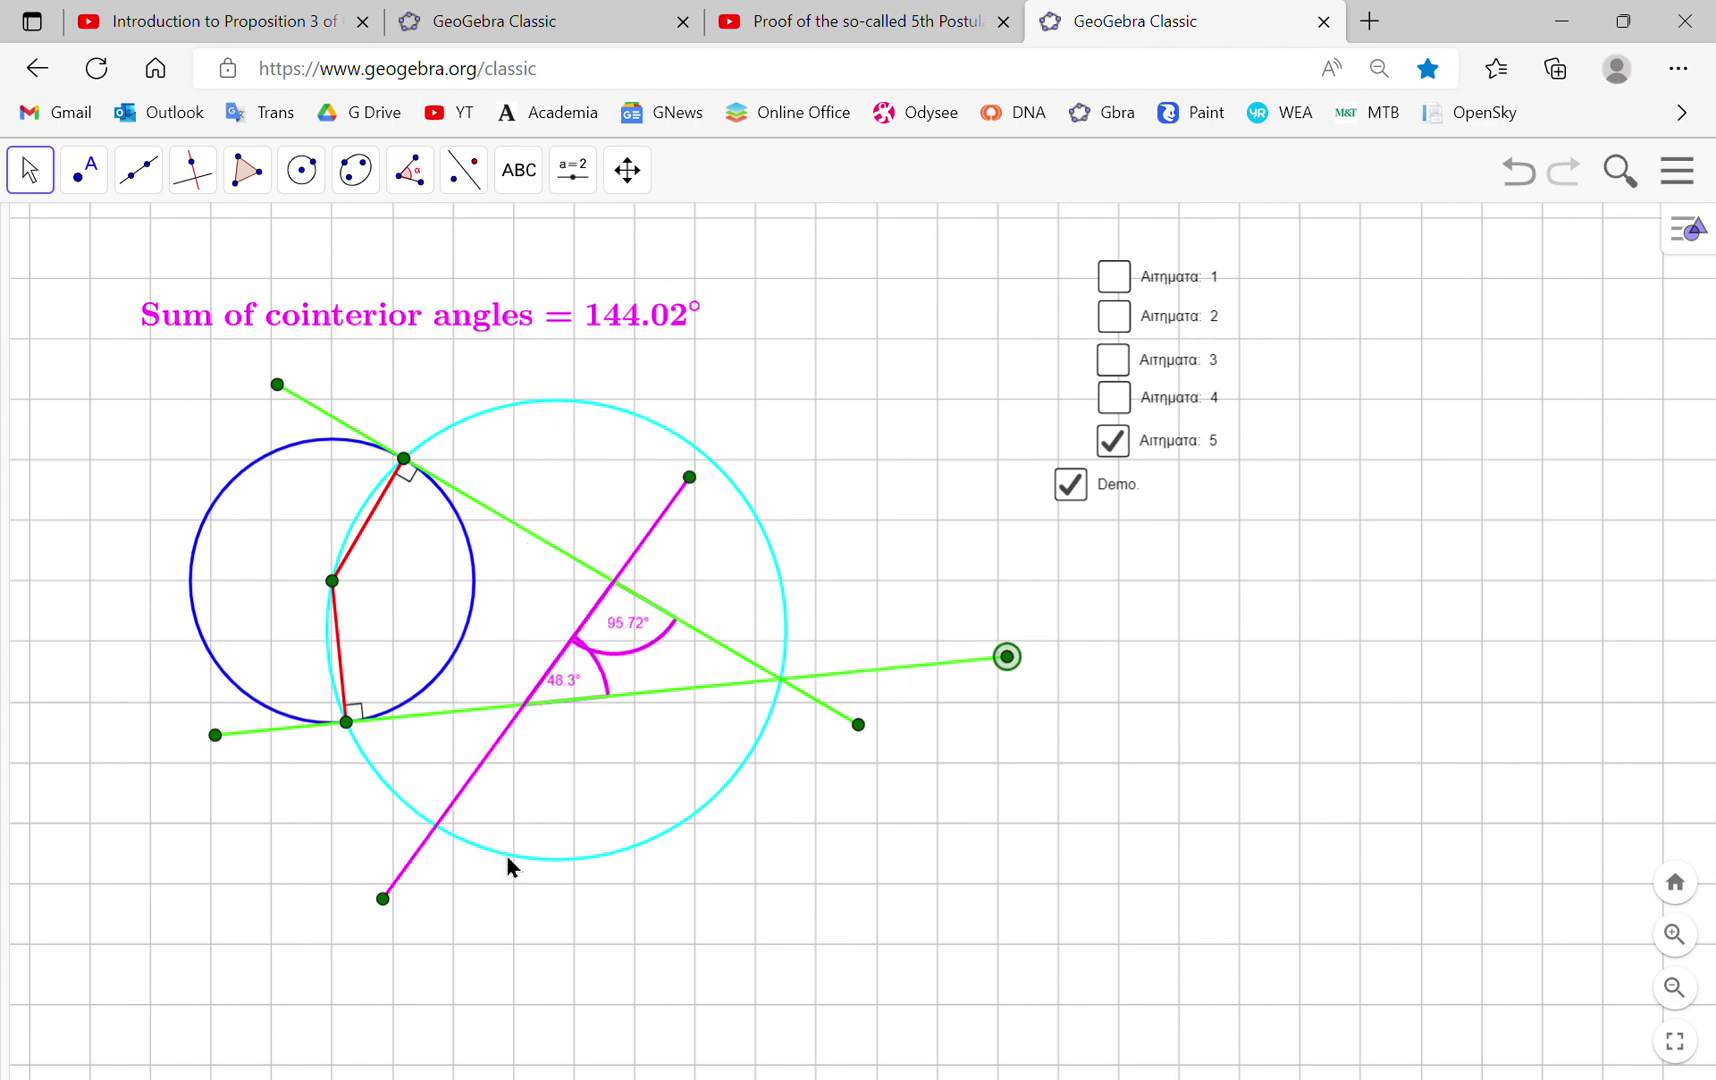
pyautogui.moveTo(383, 903); pyautogui.dragTo(659, 904)
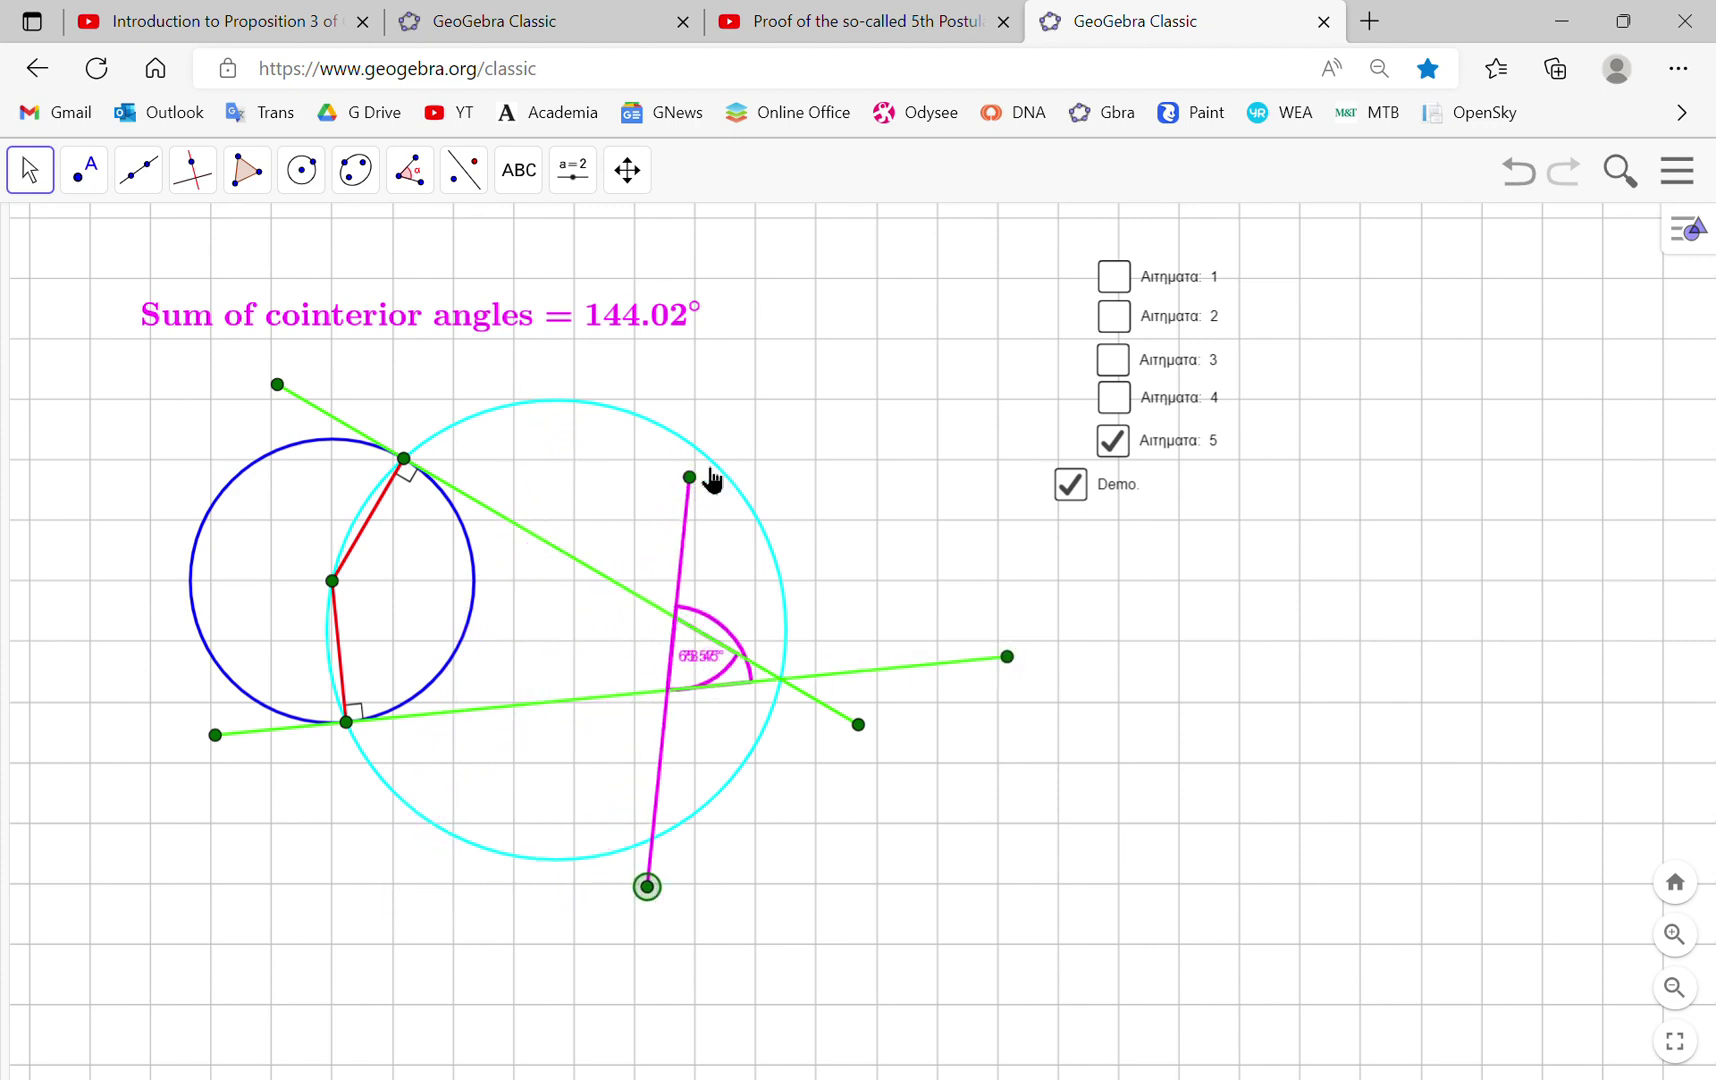
pyautogui.moveTo(690, 478); pyautogui.dragTo(509, 467)
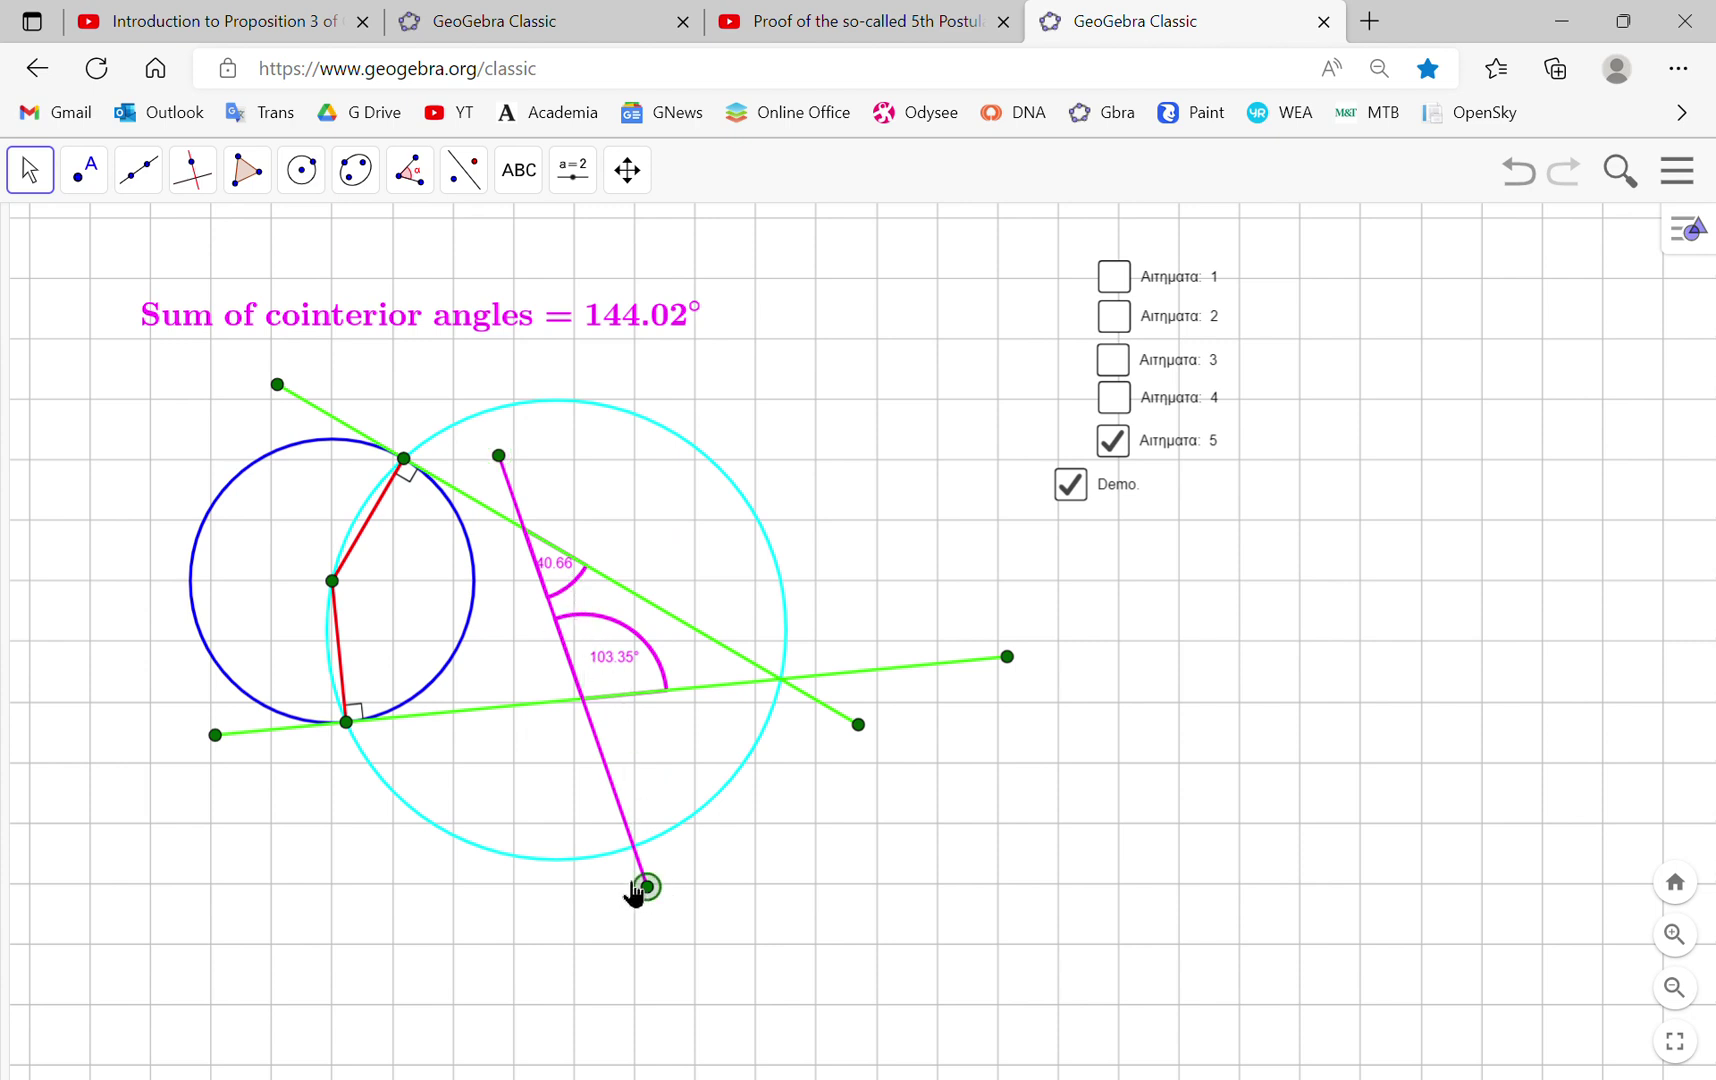
pyautogui.moveTo(645, 889); pyautogui.dragTo(440, 854)
pyautogui.moveTo(499, 457); pyautogui.dragTo(625, 506)
# Step: Adjust the green tangent, tangent point and magenta ends for a 154.66° sum, then revisit the cross-ratio tab
pyautogui.moveTo(872, 748); pyautogui.dragTo(1063, 788)
pyautogui.moveTo(280, 382); pyautogui.dragTo(148, 437)
pyautogui.moveTo(413, 470); pyautogui.dragTo(386, 475)
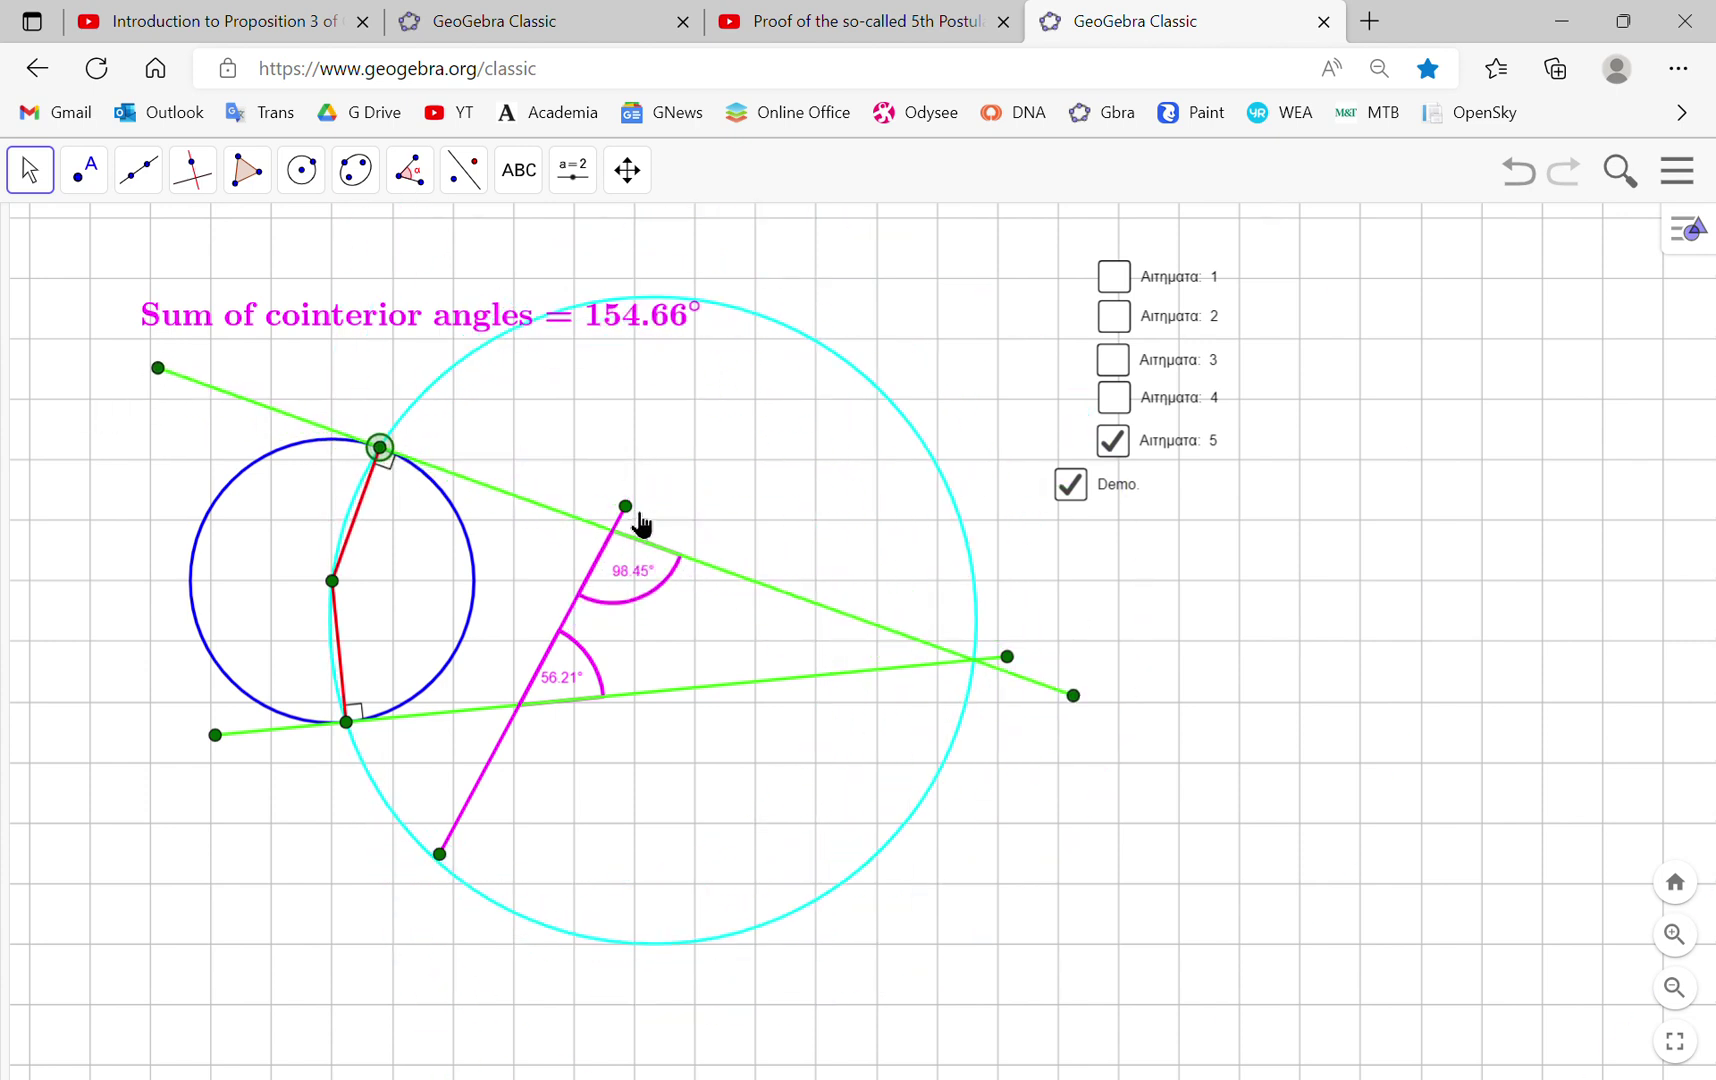
pyautogui.moveTo(640, 522); pyautogui.dragTo(662, 452)
pyautogui.moveTo(452, 869); pyautogui.dragTo(510, 846)
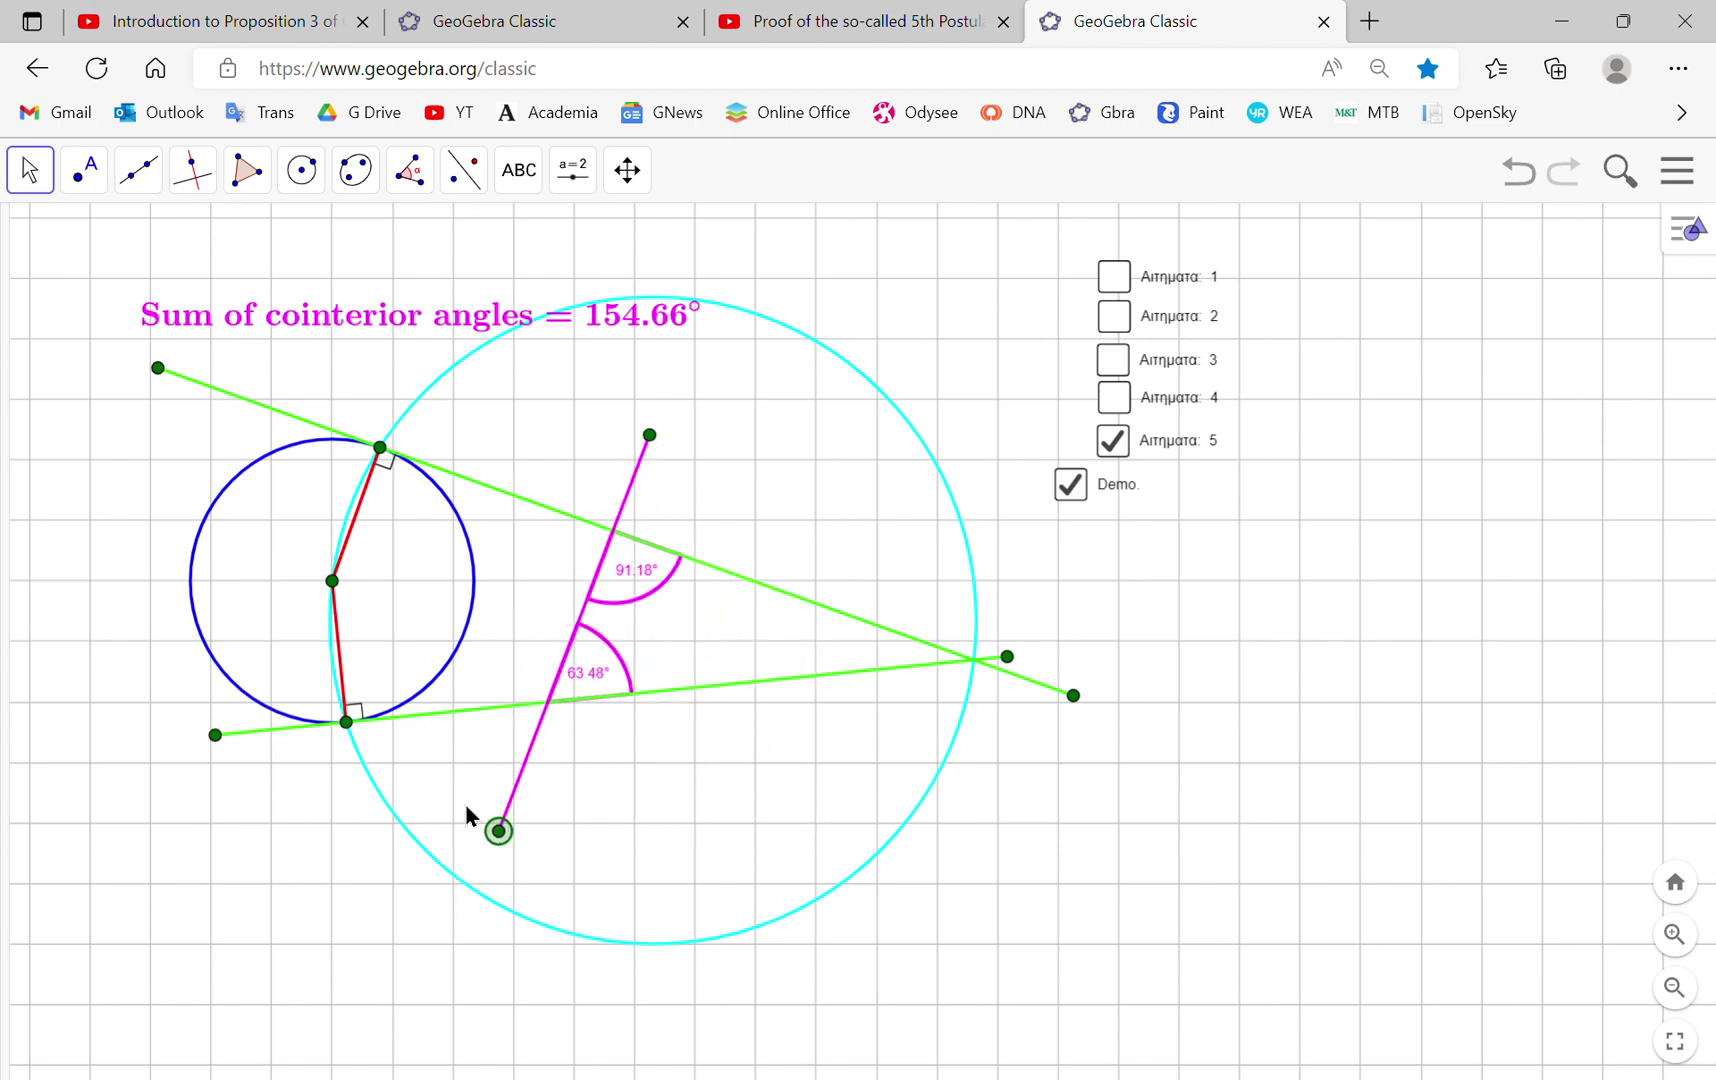
pyautogui.click(538, 18)
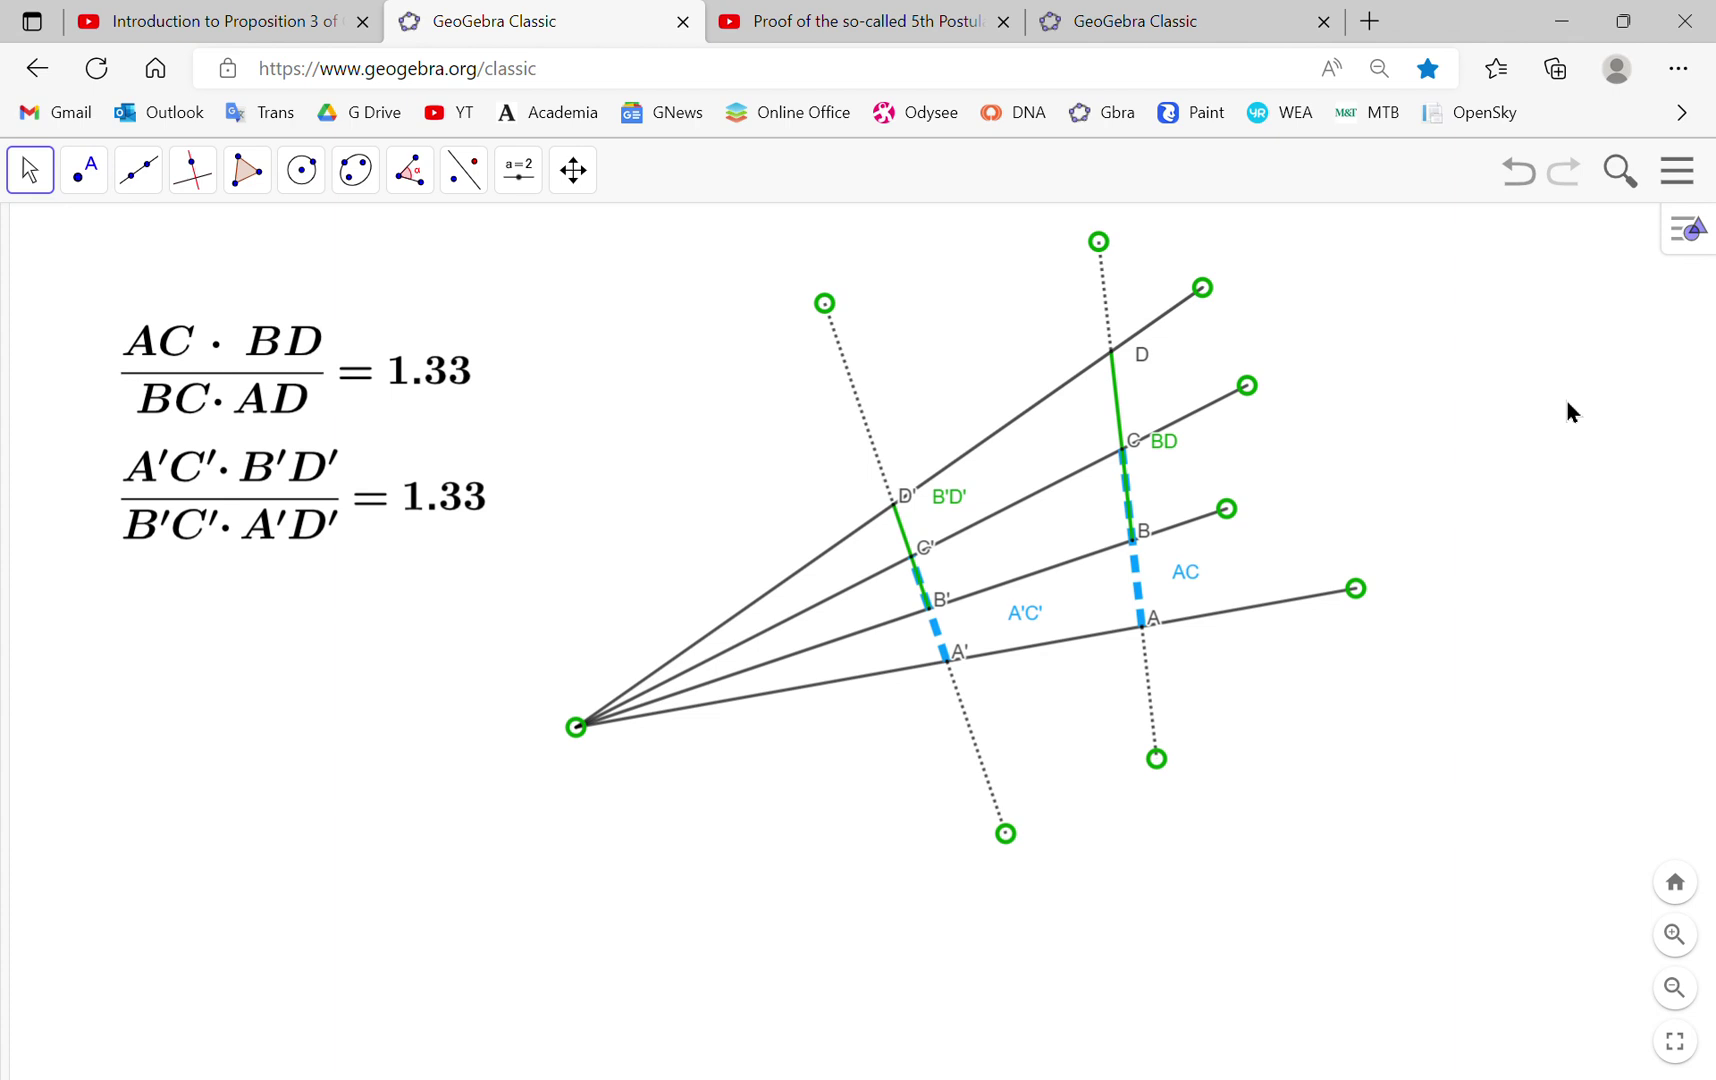
# Step: Drag the C and B rays and both transversals' end points until both cross ratios read 1.21
pyautogui.moveTo(1260, 393); pyautogui.dragTo(1276, 348)
pyautogui.moveTo(1228, 508); pyautogui.dragTo(1315, 483)
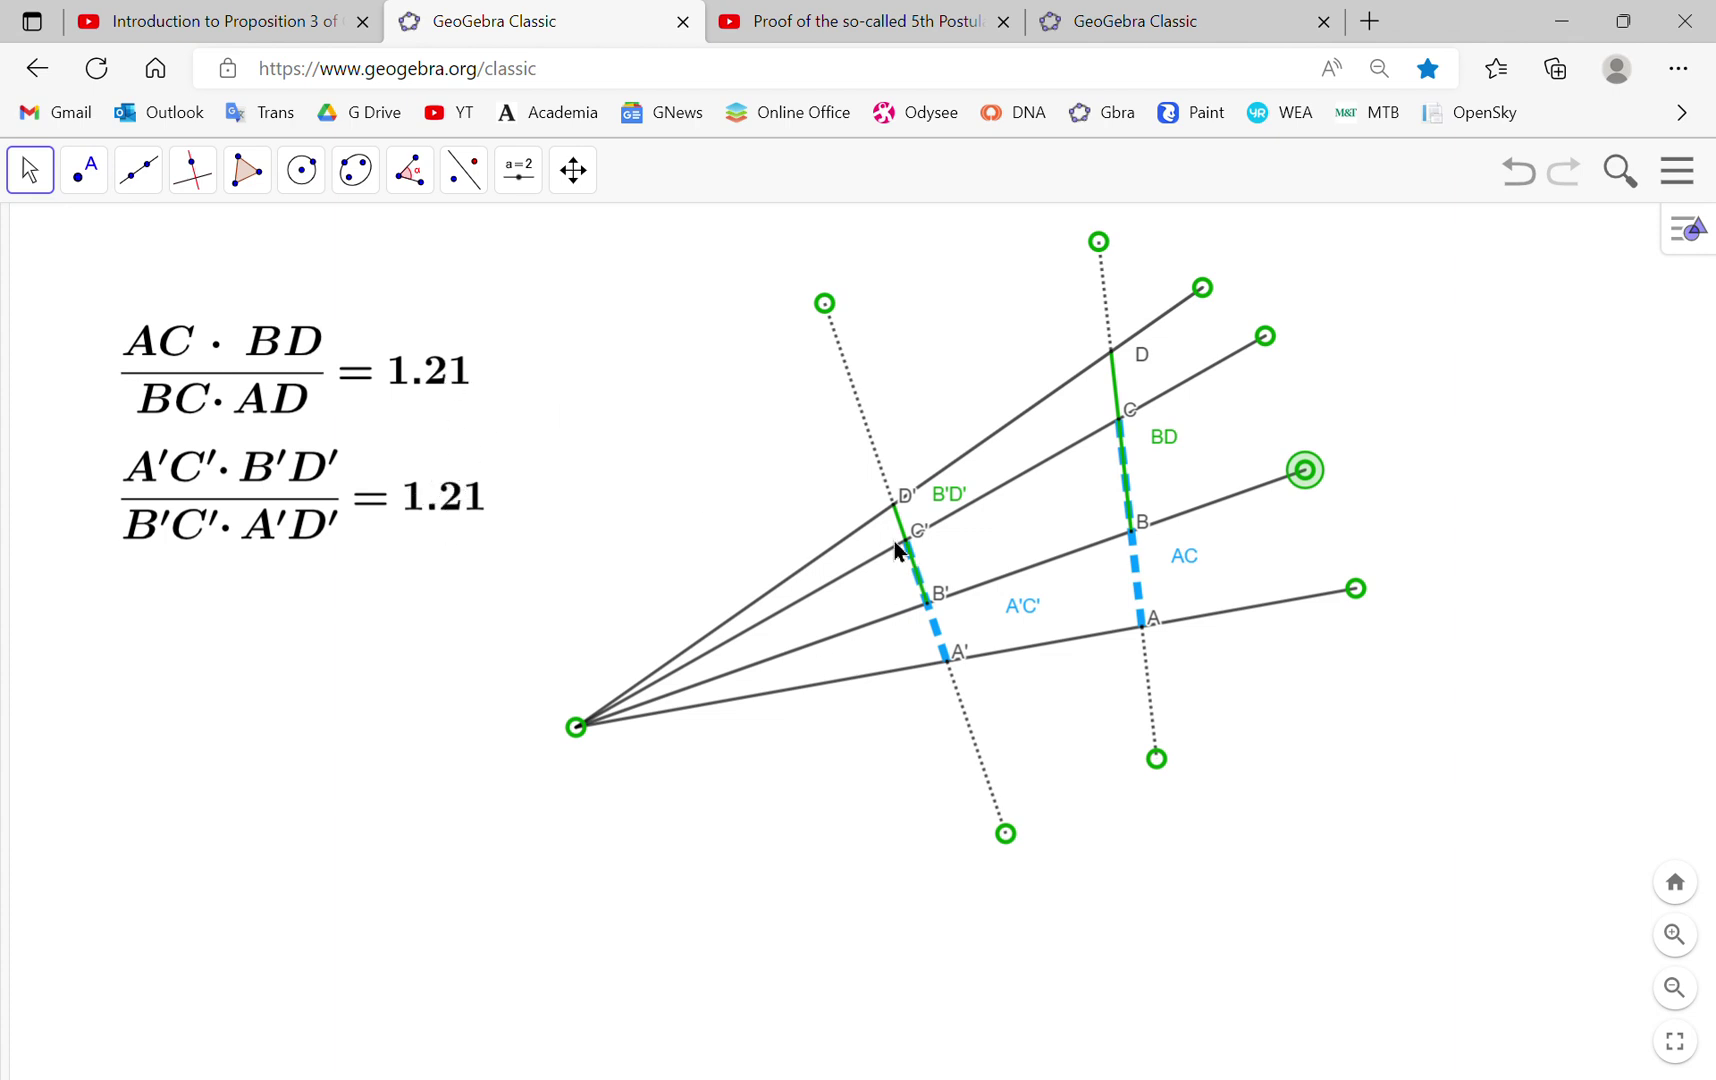
pyautogui.moveTo(1108, 262); pyautogui.dragTo(985, 298)
pyautogui.moveTo(835, 306)
pyautogui.mouseDown()
pyautogui.moveTo(708, 387)
pyautogui.moveTo(822, 322)
pyautogui.mouseUp()
pyautogui.moveTo(1025, 848)
pyautogui.mouseDown()
pyautogui.moveTo(908, 843)
pyautogui.moveTo(1040, 846)
pyautogui.mouseUp()
pyautogui.moveTo(1168, 766); pyautogui.dragTo(1166, 800)
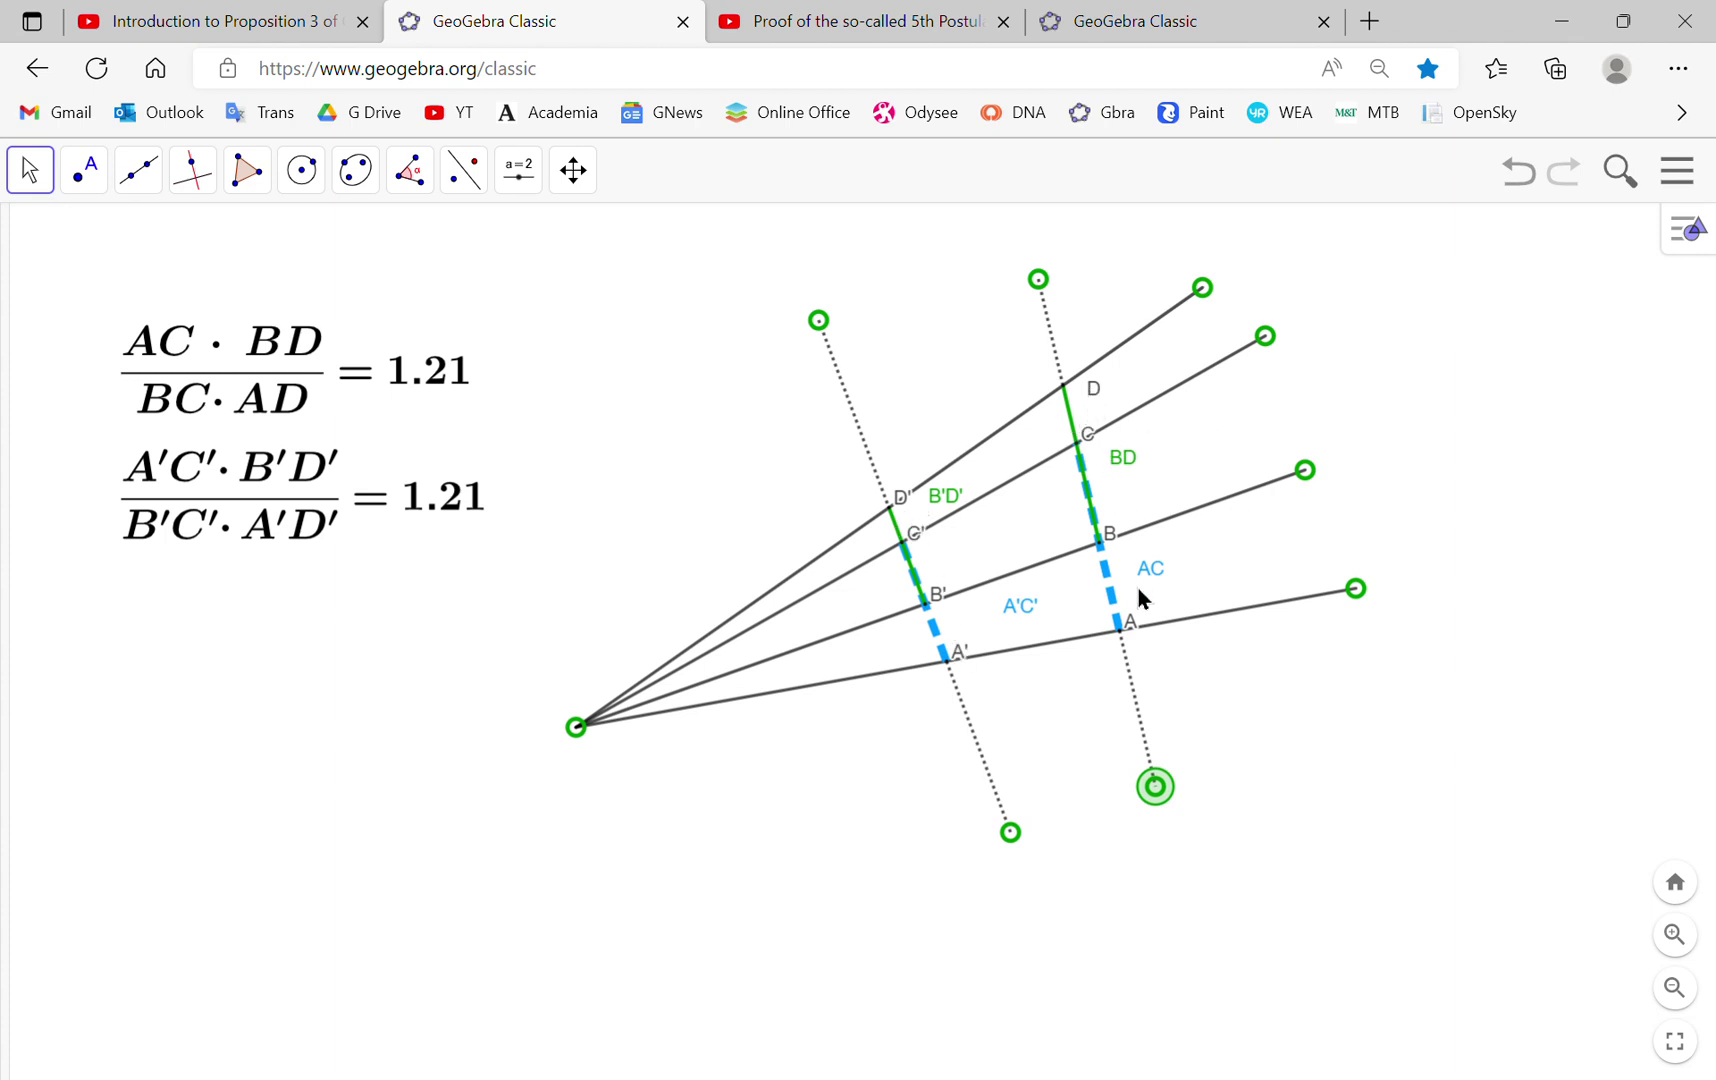
pyautogui.moveTo(1162, 794); pyautogui.dragTo(1208, 760)
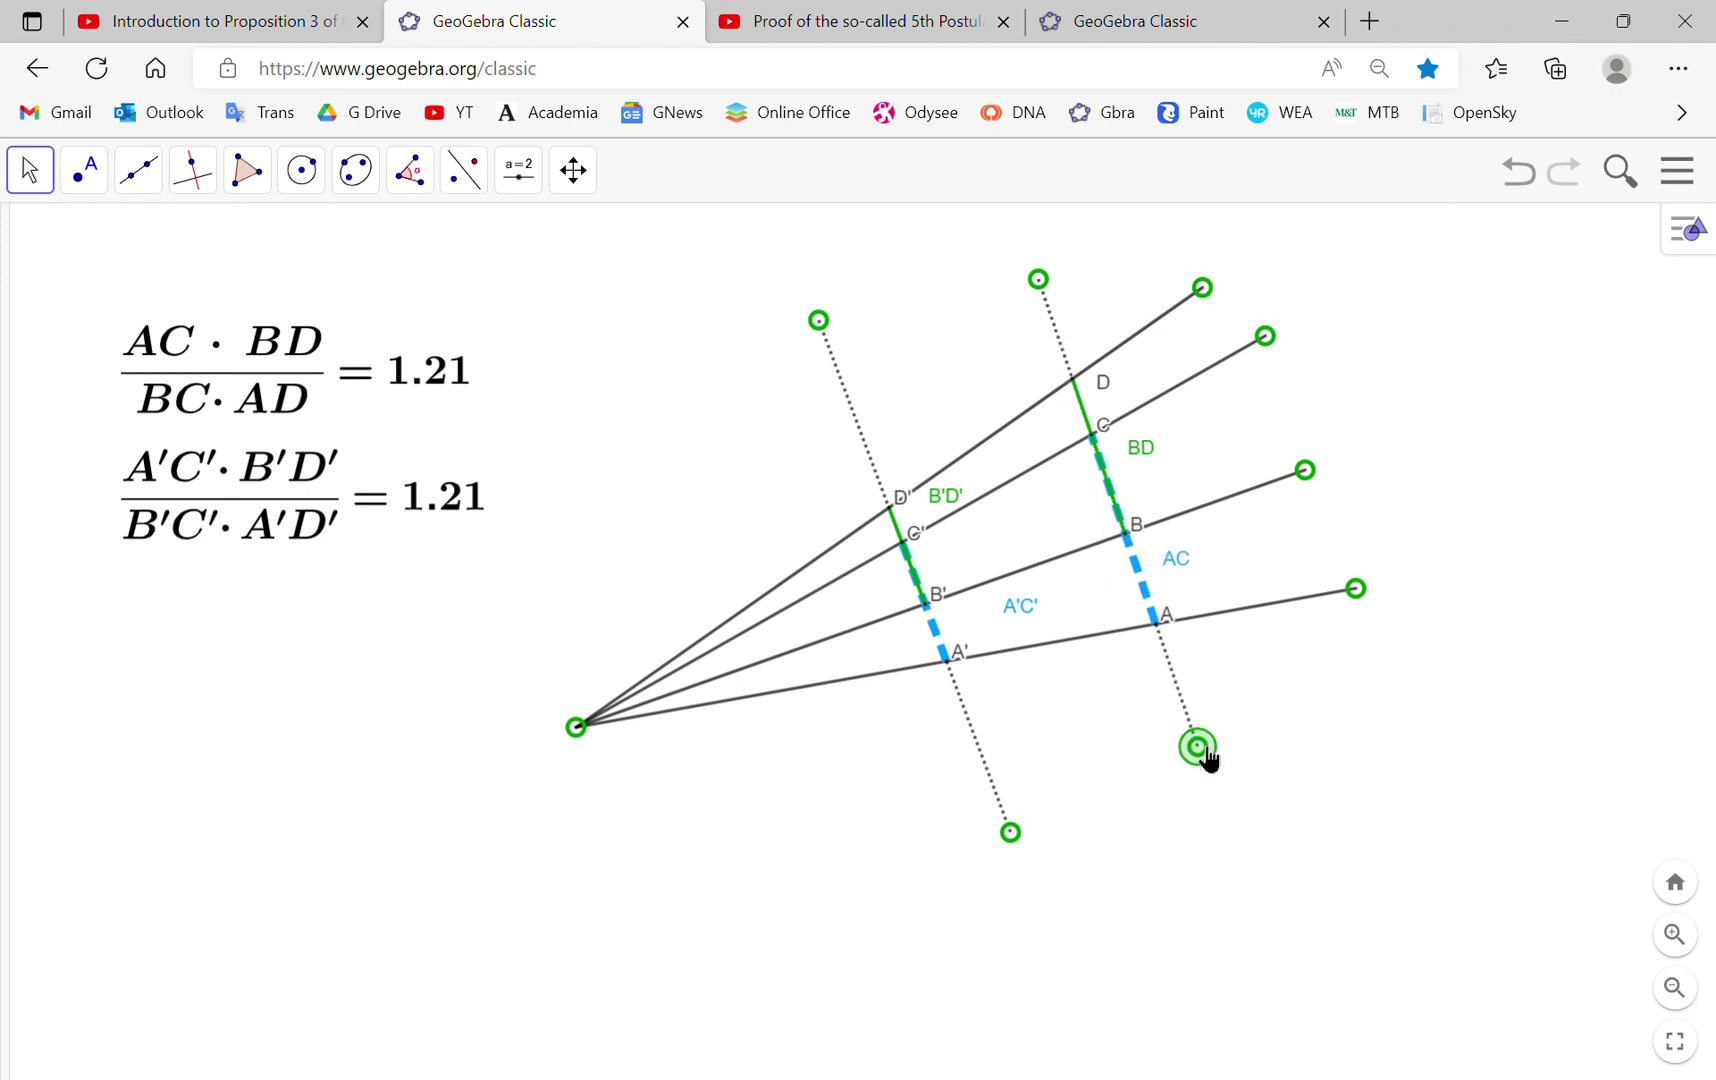
pyautogui.moveTo(1028, 840)
pyautogui.mouseDown()
pyautogui.moveTo(927, 846)
pyautogui.moveTo(1053, 843)
pyautogui.mouseUp()
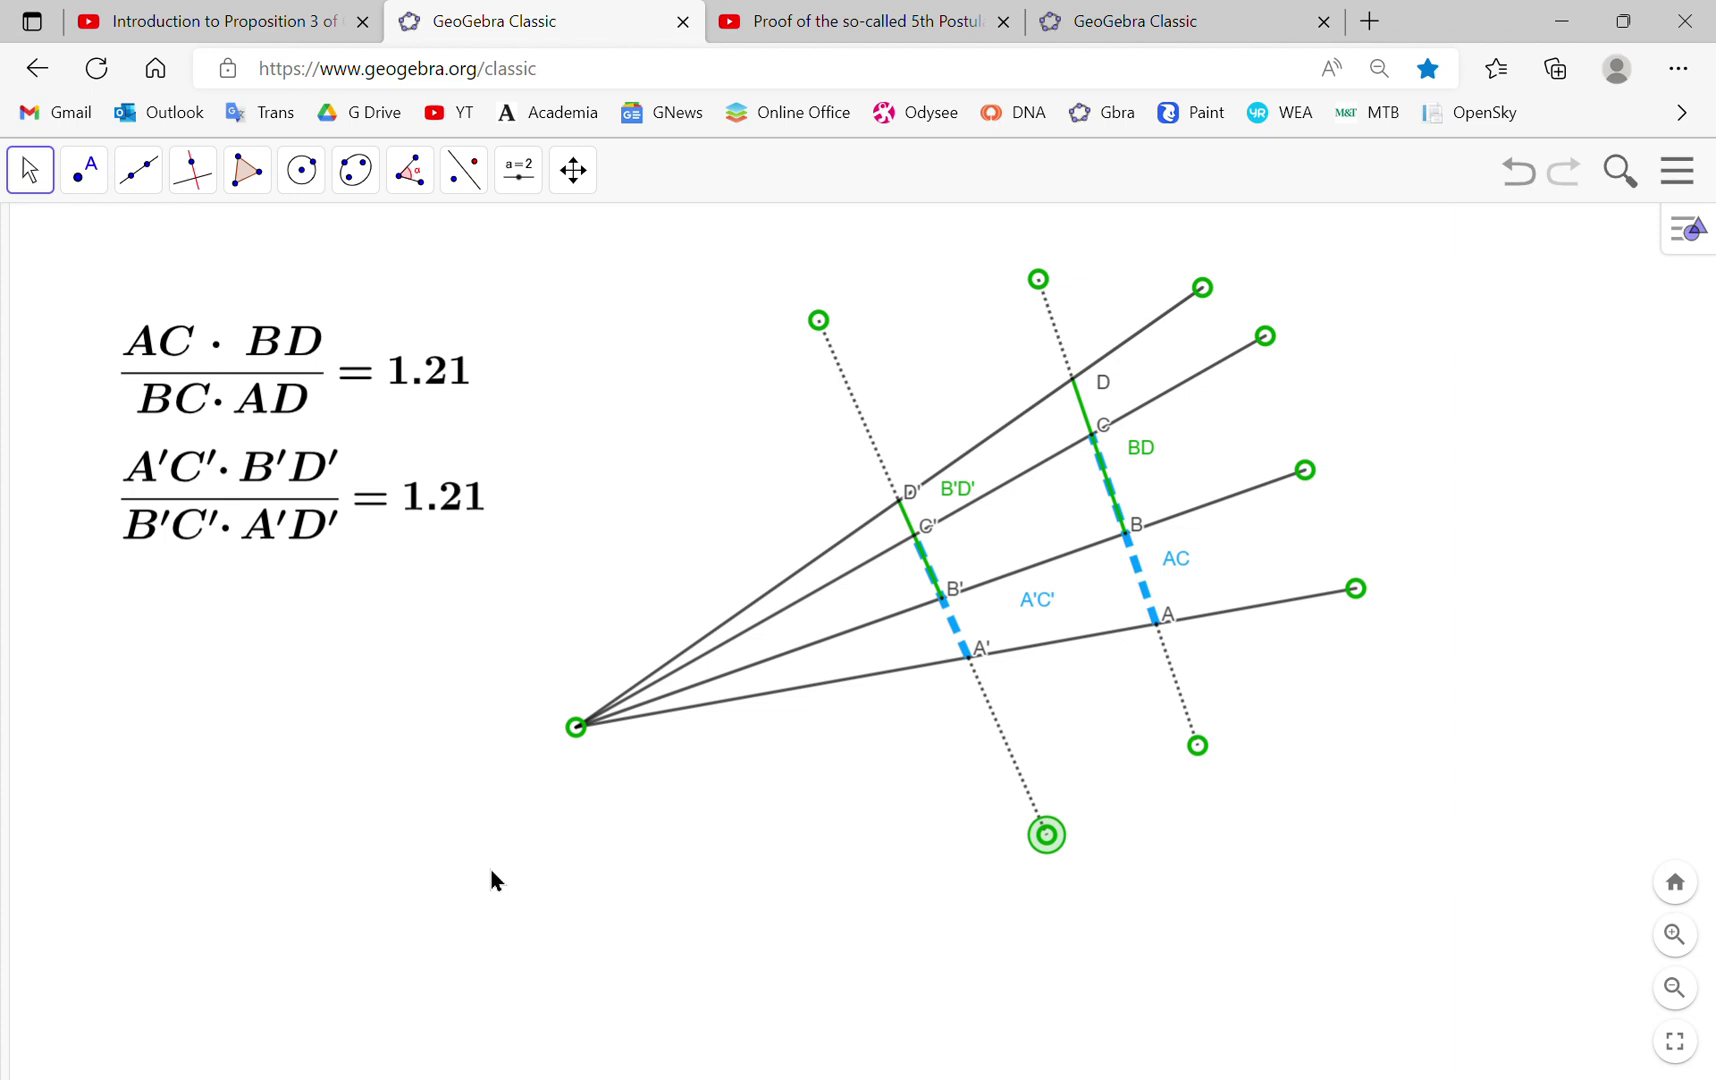
# Step: Reload the cointerior-angles GeoGebra tab, open its main menu, then close that tab
pyautogui.click(1185, 18)
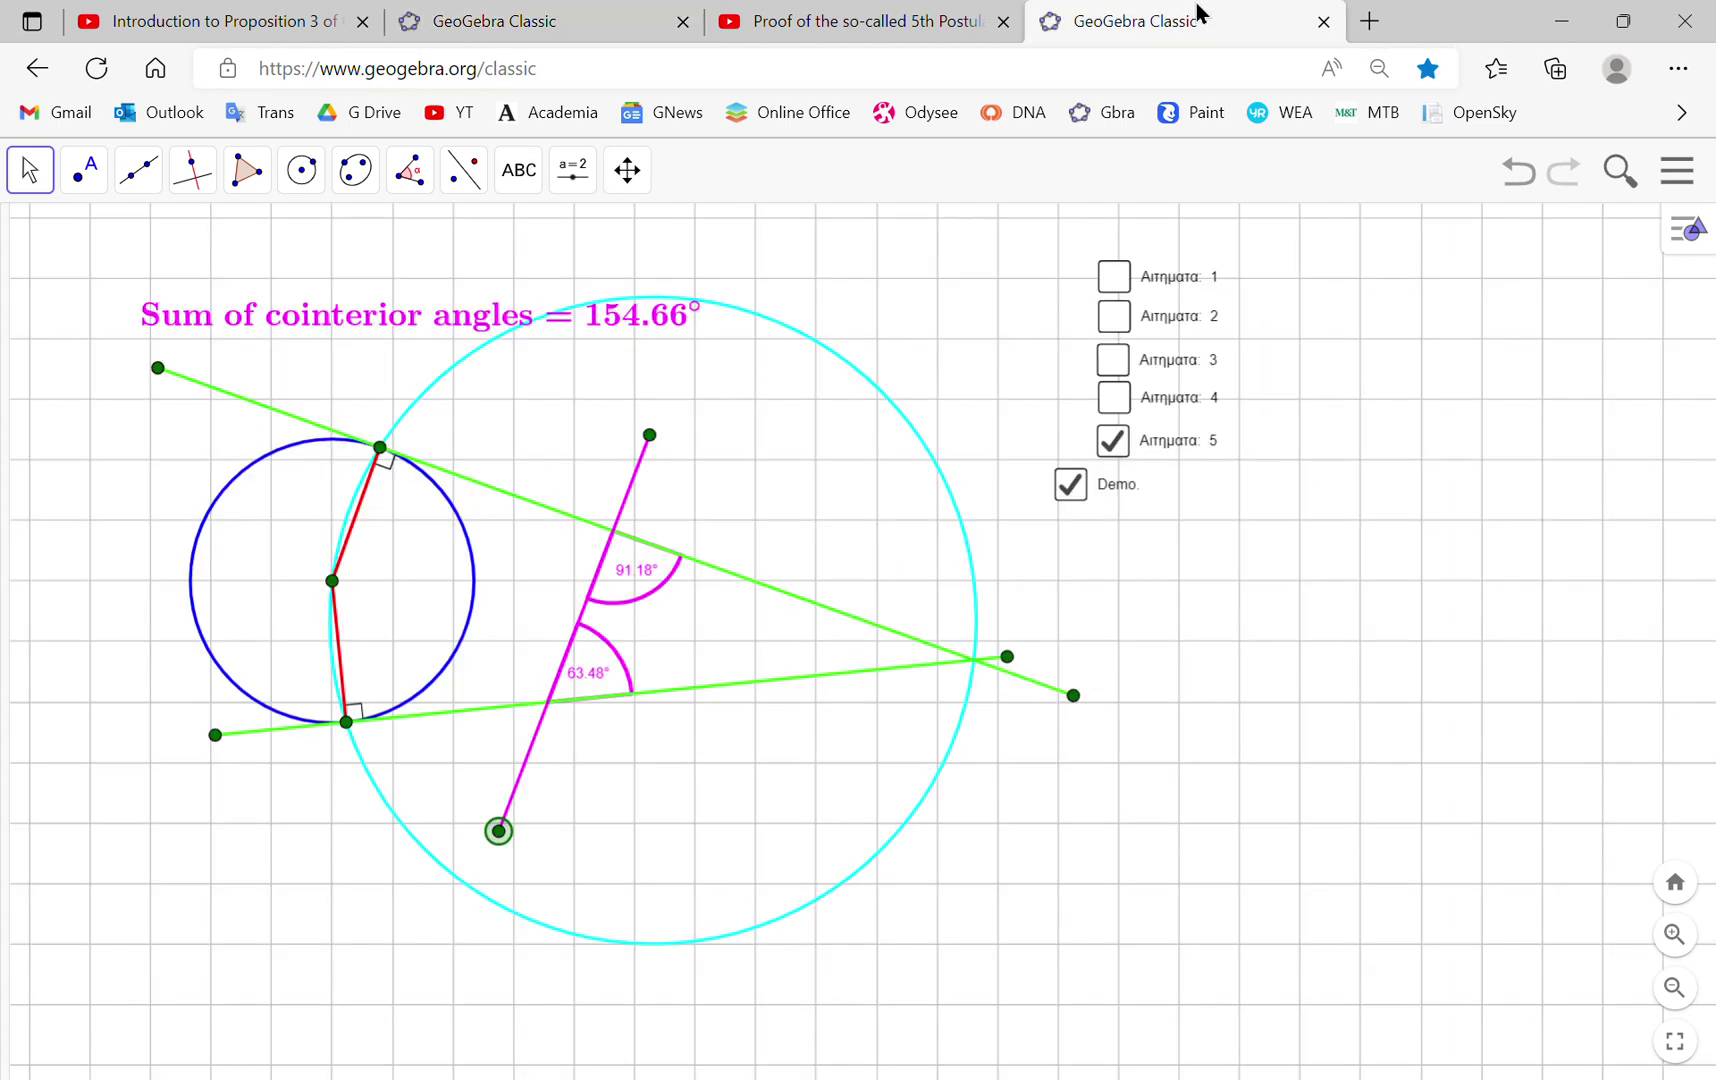
pyautogui.click(1113, 113)
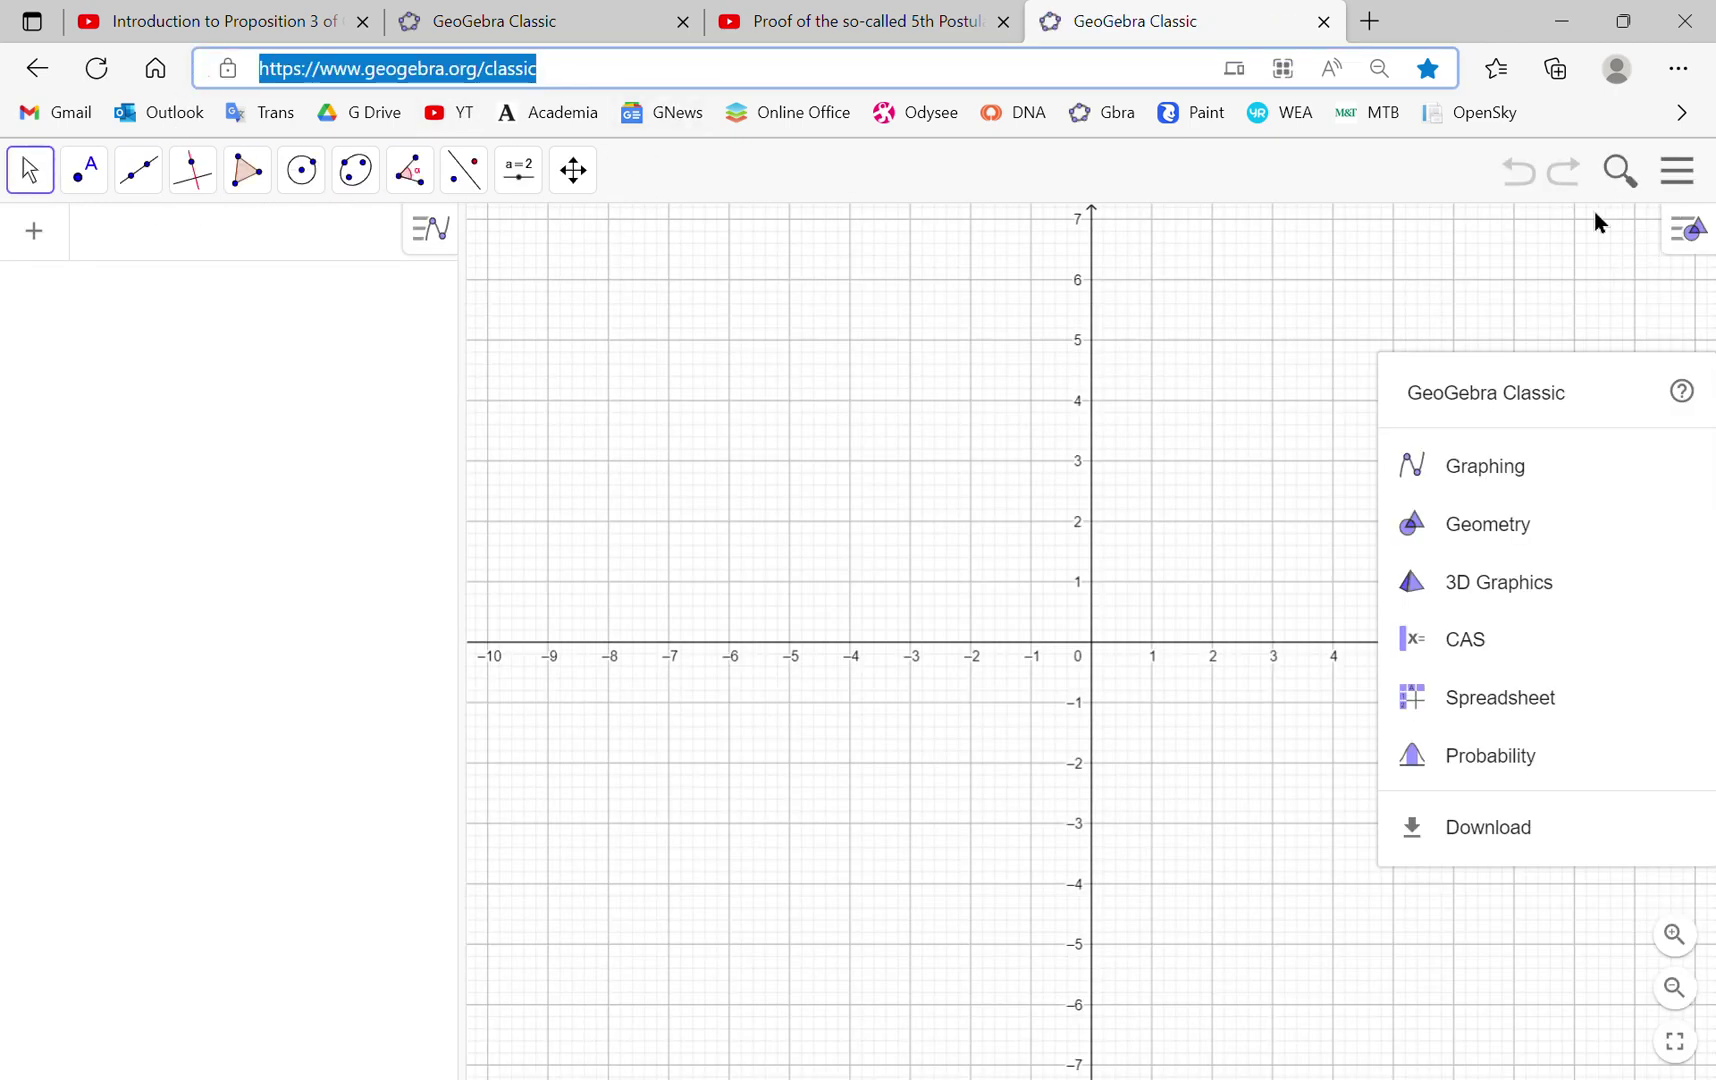
pyautogui.click(1697, 182)
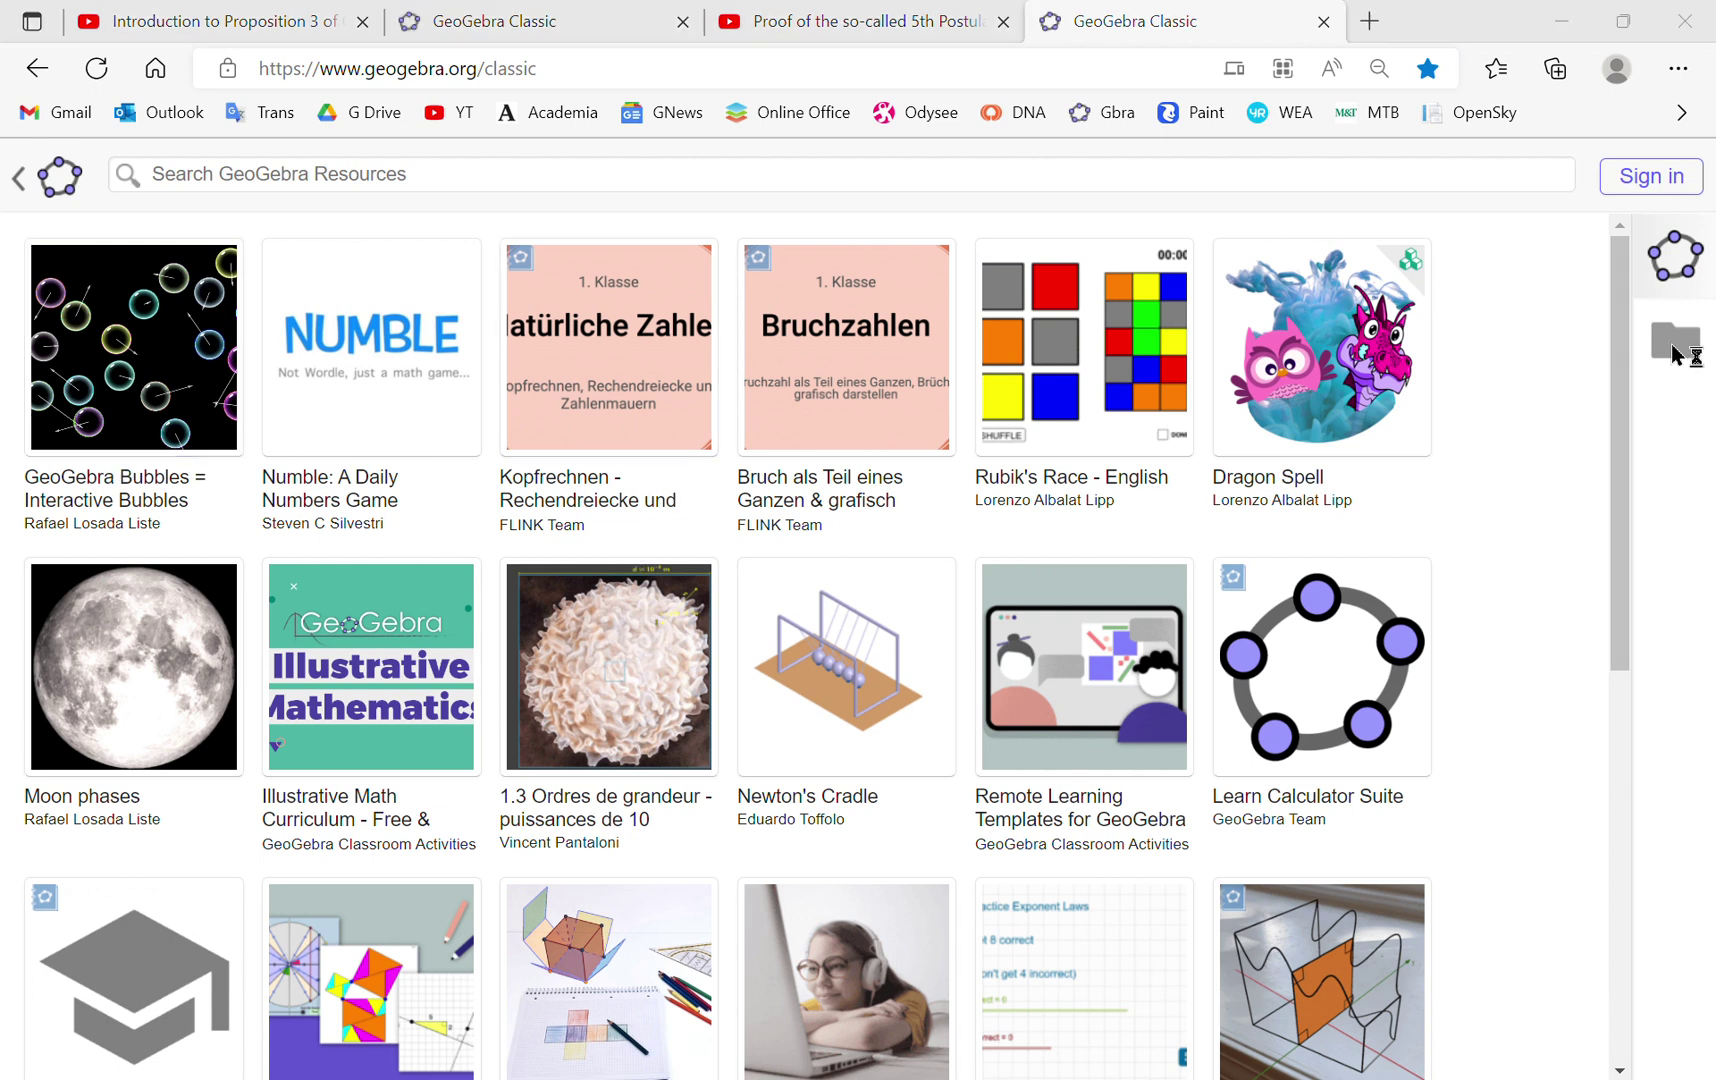
pyautogui.click(1330, 36)
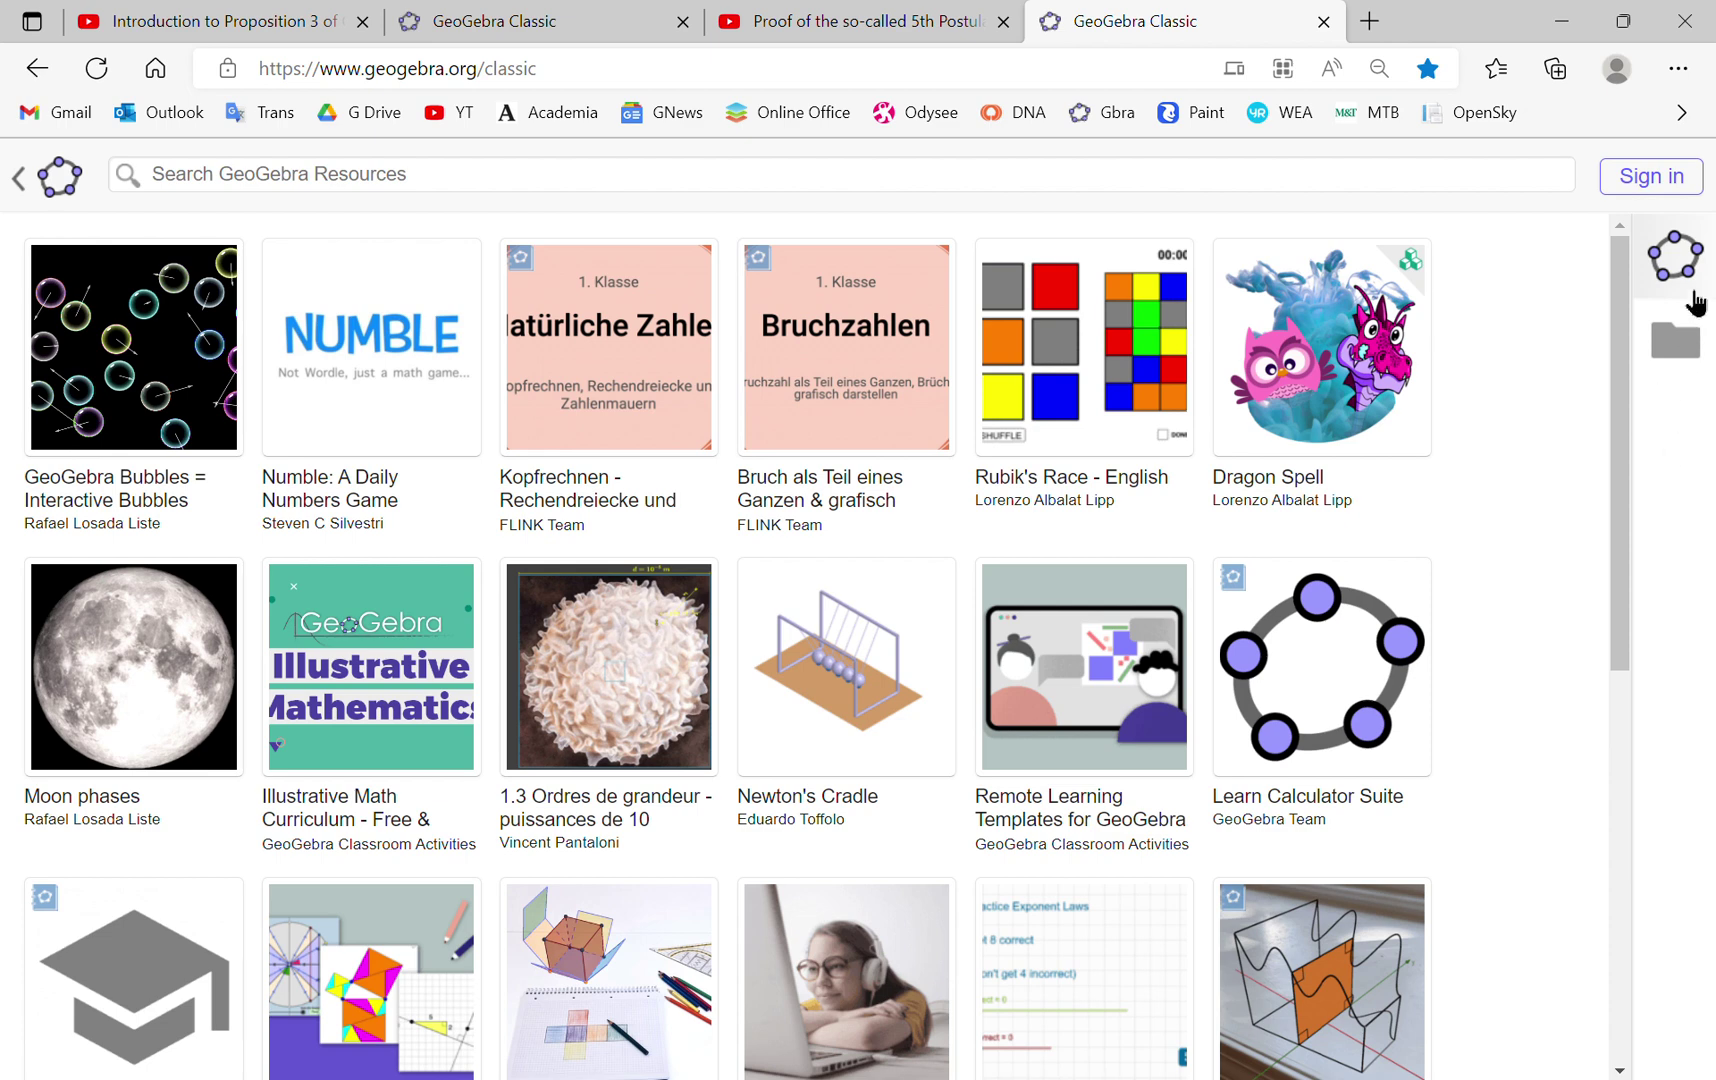
pyautogui.click(1320, 22)
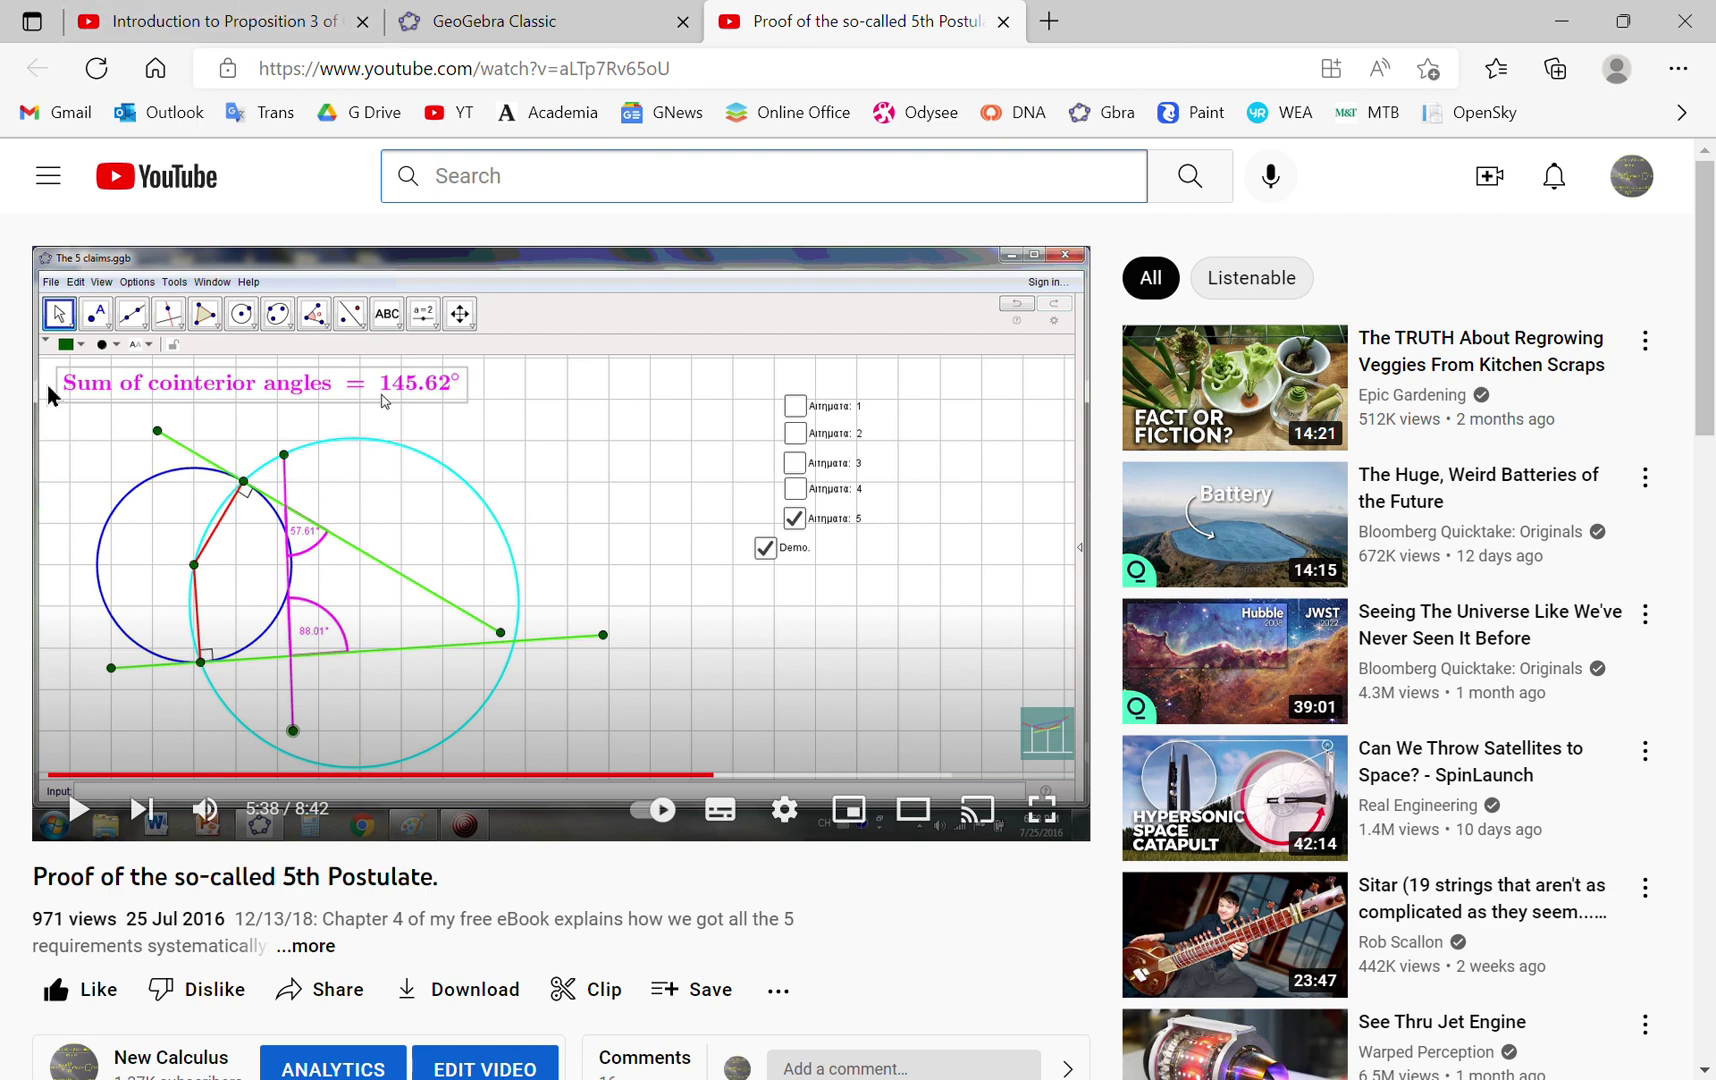
# Step: Go back to the Proposition 3 video tab and scroll to its title and single comment with reply
pyautogui.click(255, 14)
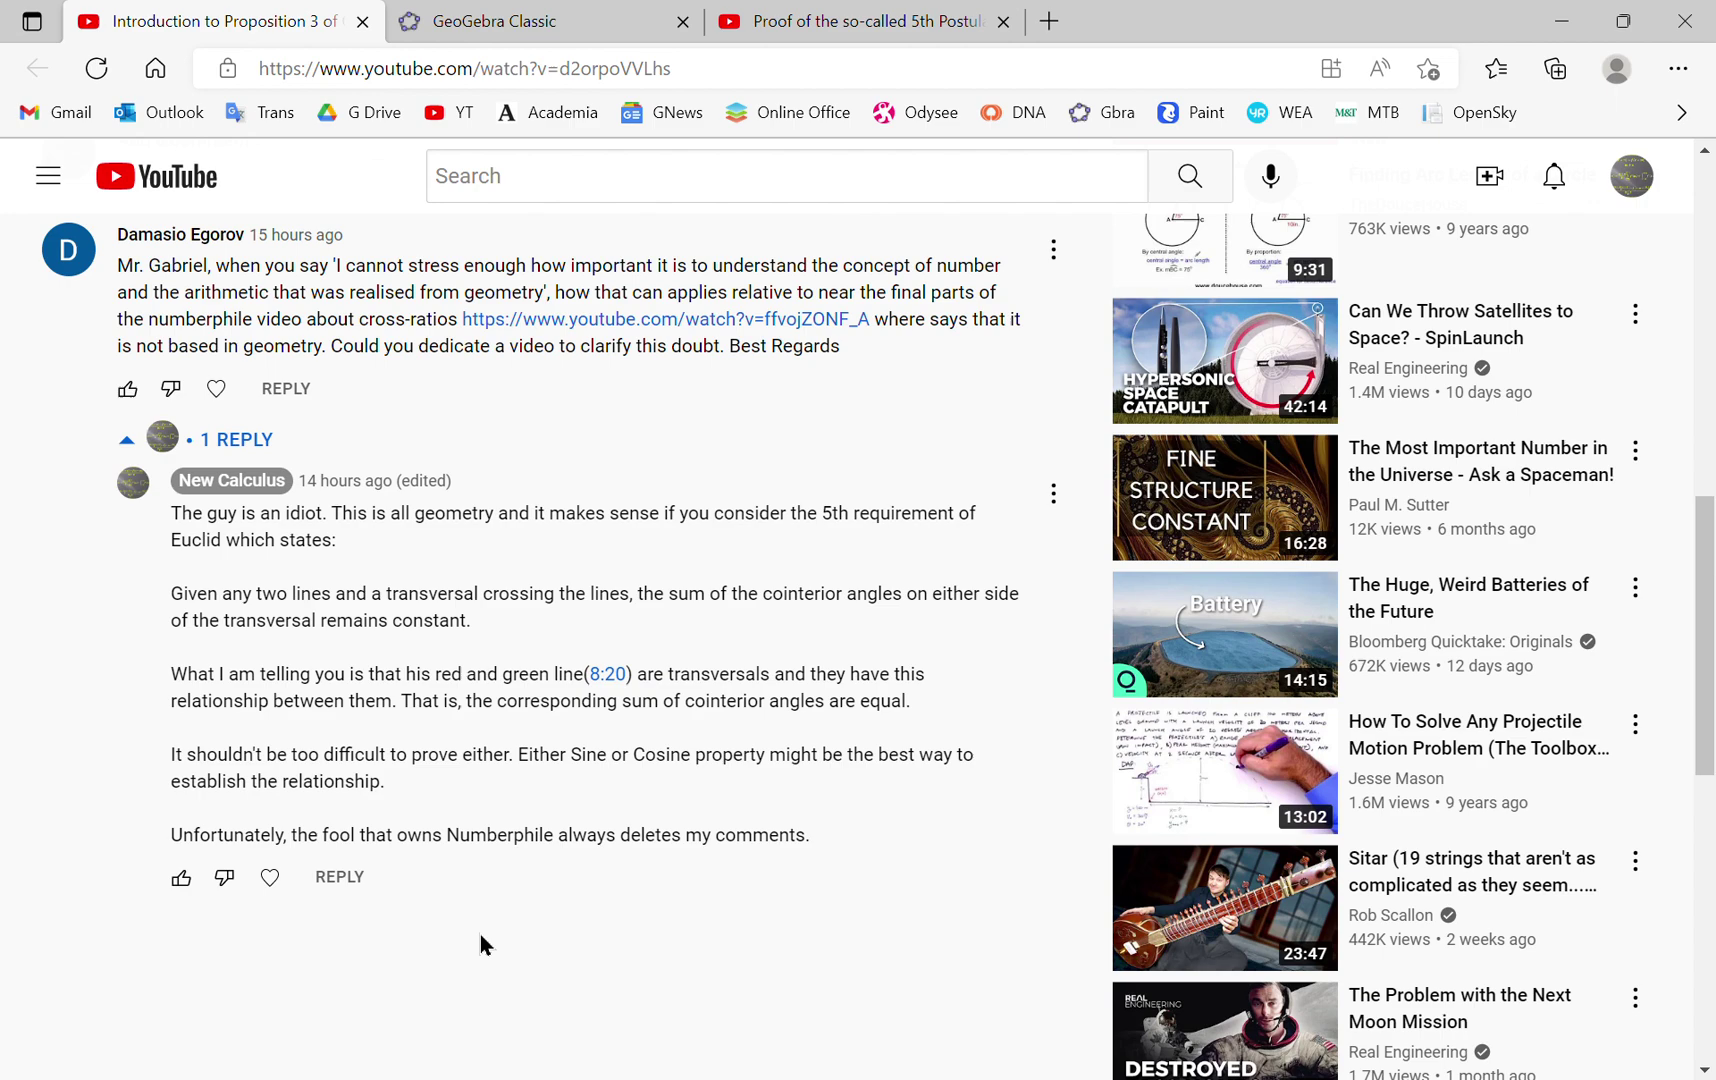
pyautogui.scroll(3, 408, 670)
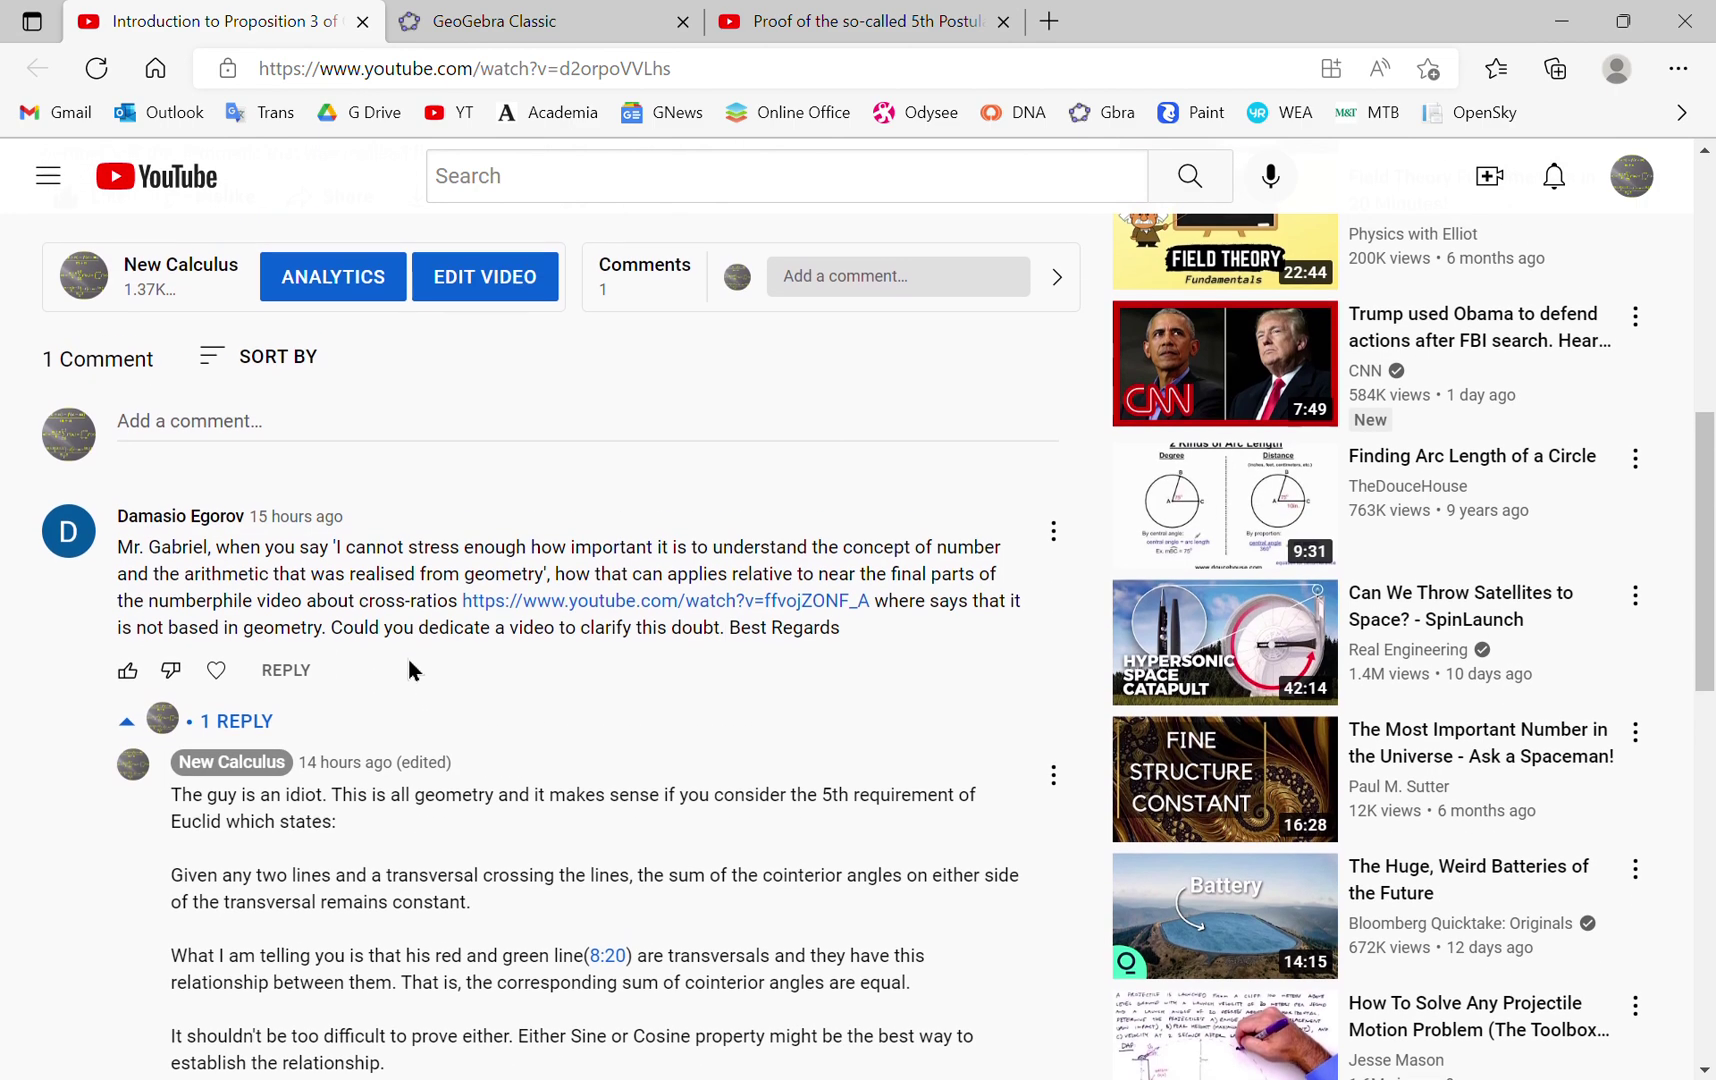
pyautogui.scroll(-3, 410, 690)
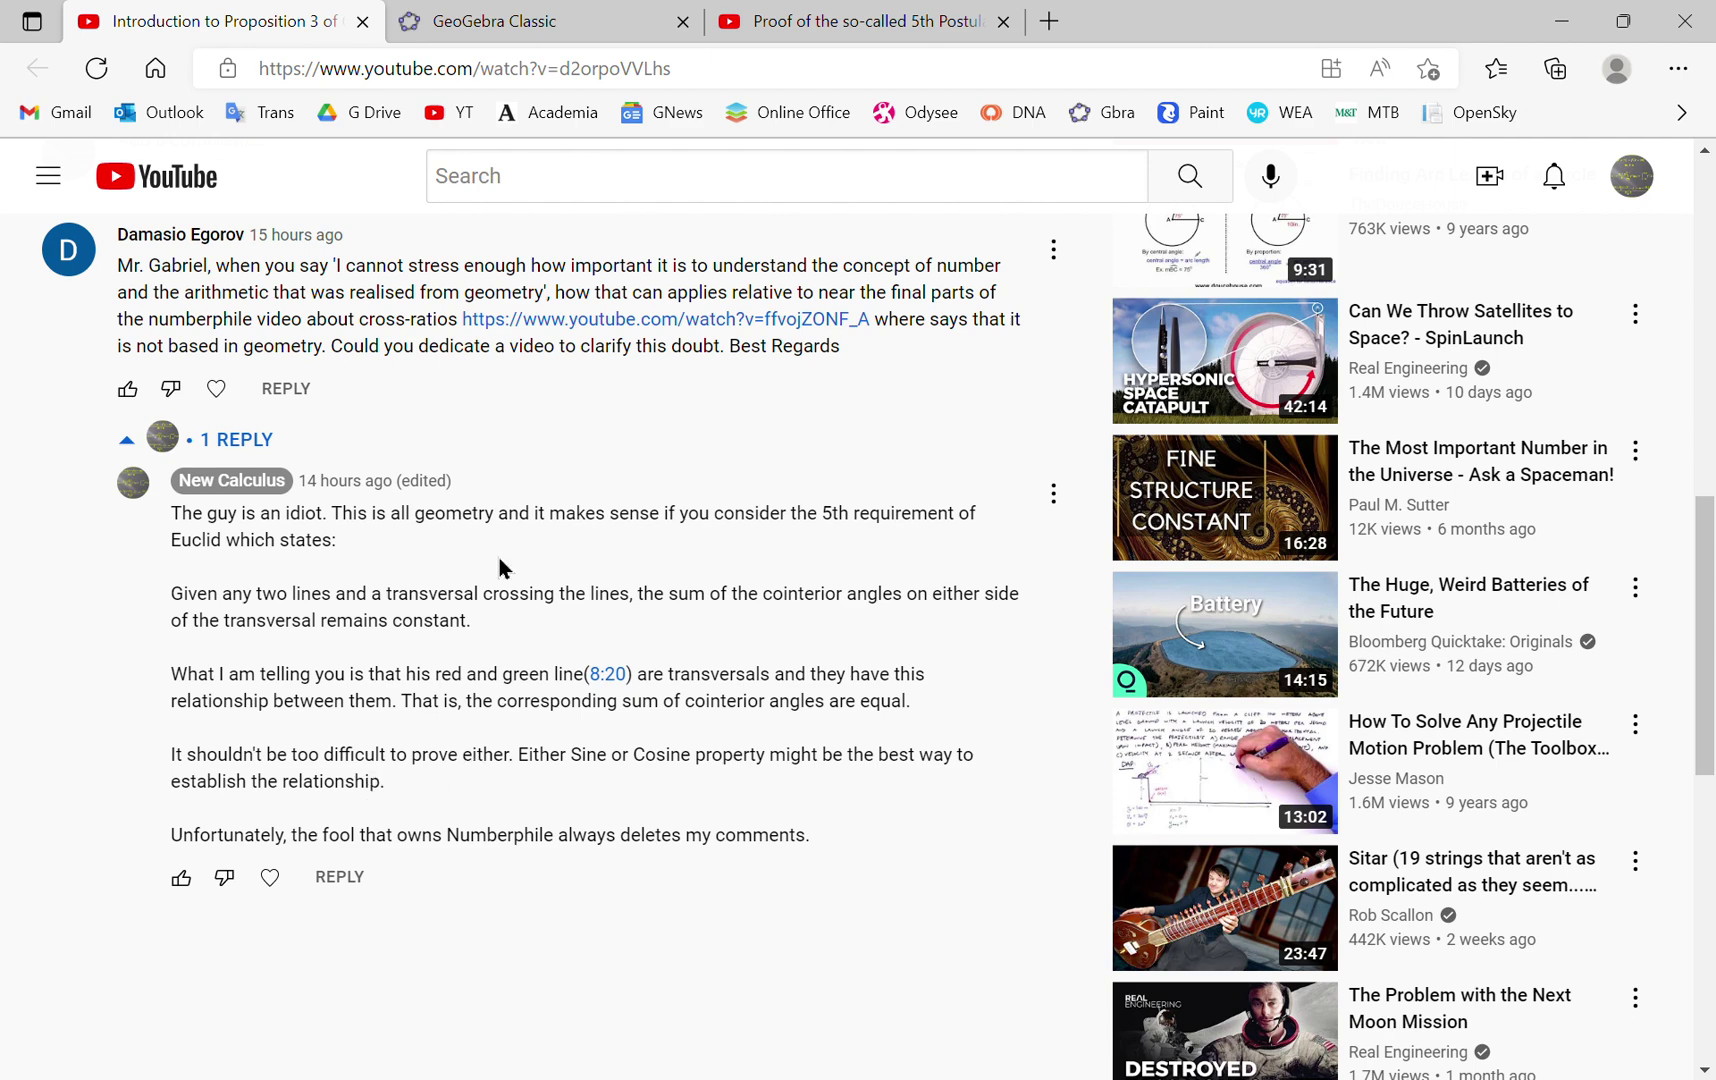
pyautogui.scroll(1, 657, 455)
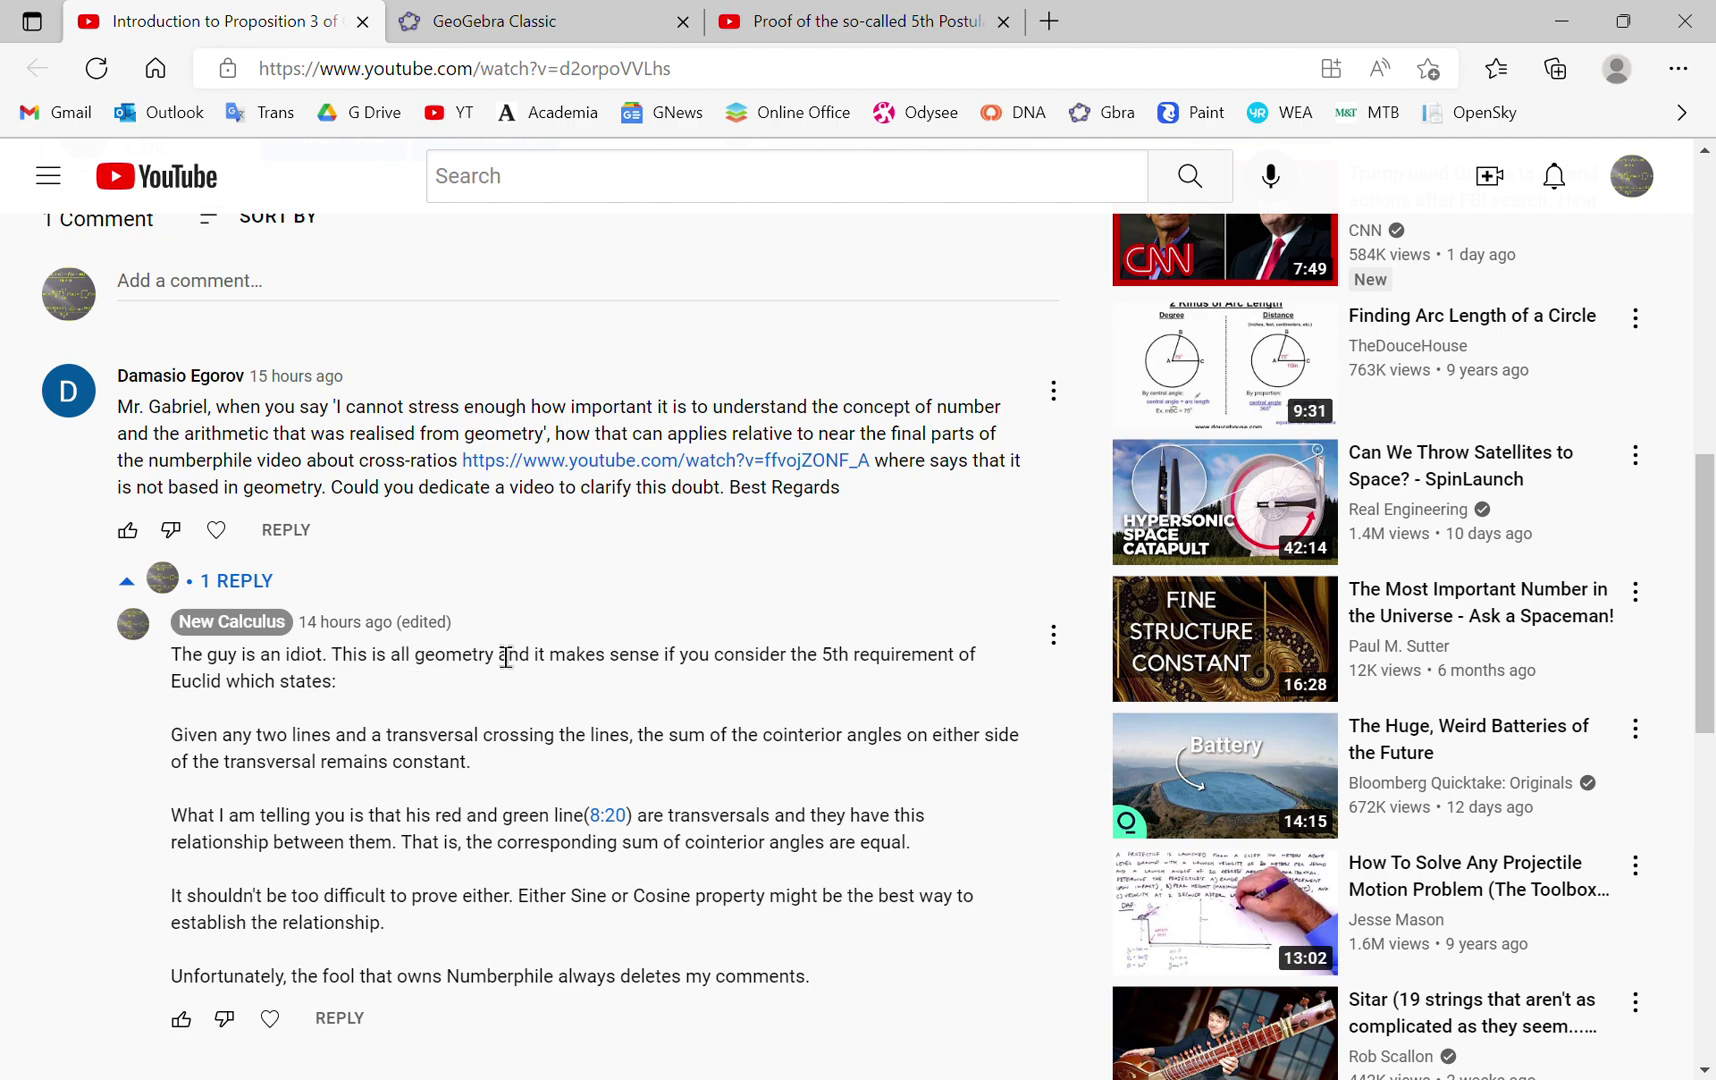
pyautogui.scroll(-3, 502, 651)
pyautogui.scroll(6, 493, 668)
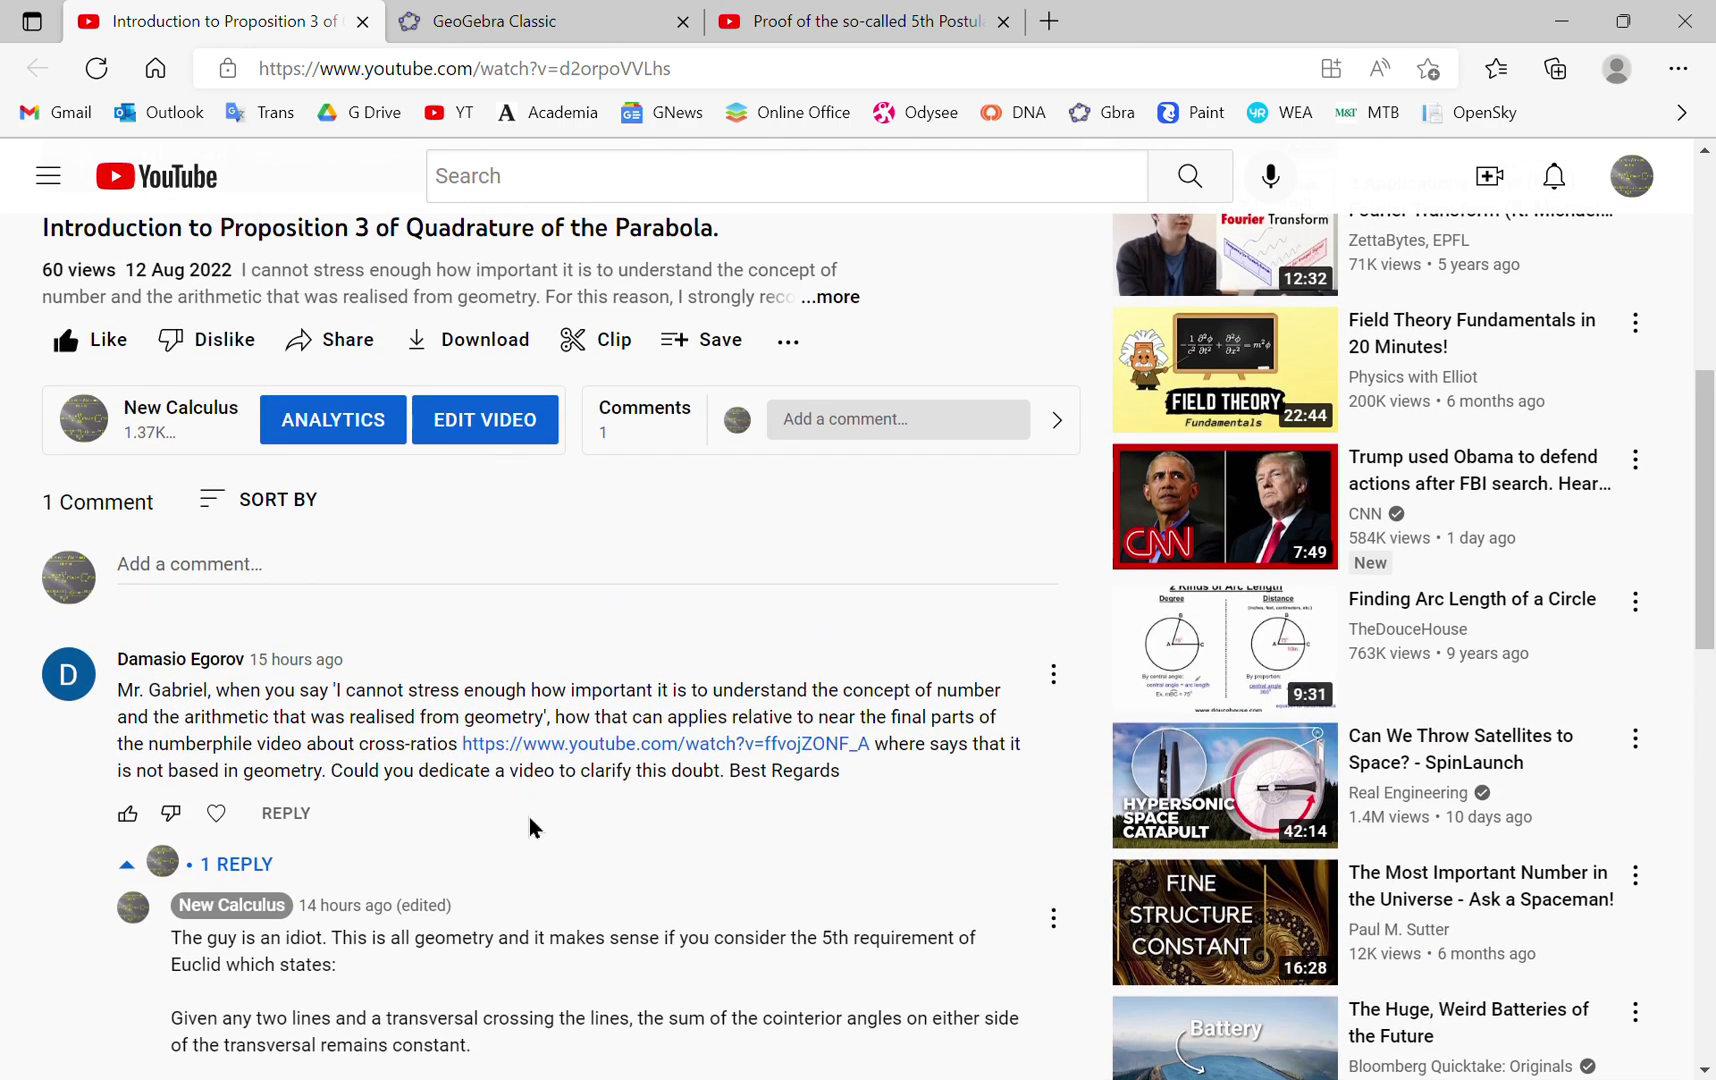